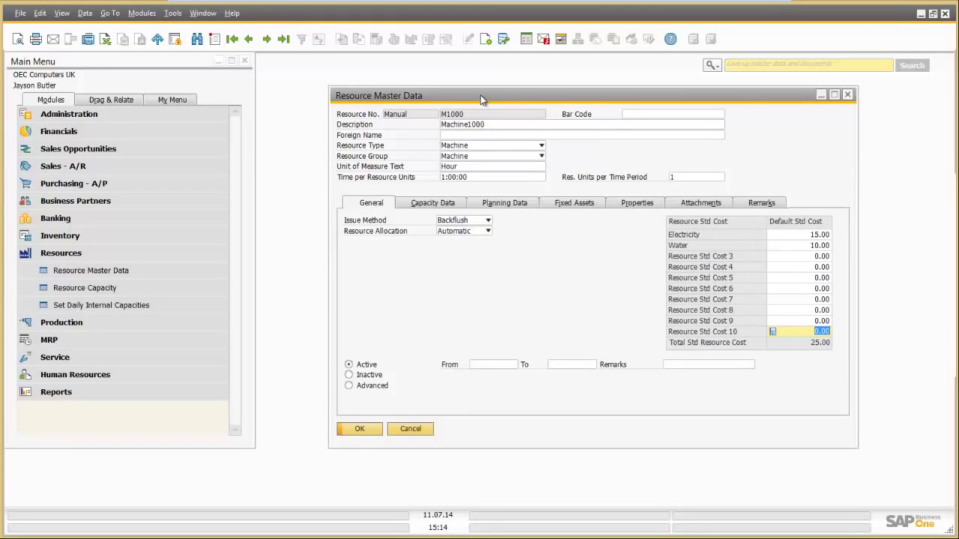
# Check the available resource types for resource M1000 and keep Machine selected
pyautogui.moveTo(480, 96); pyautogui.dragTo(438, 106)
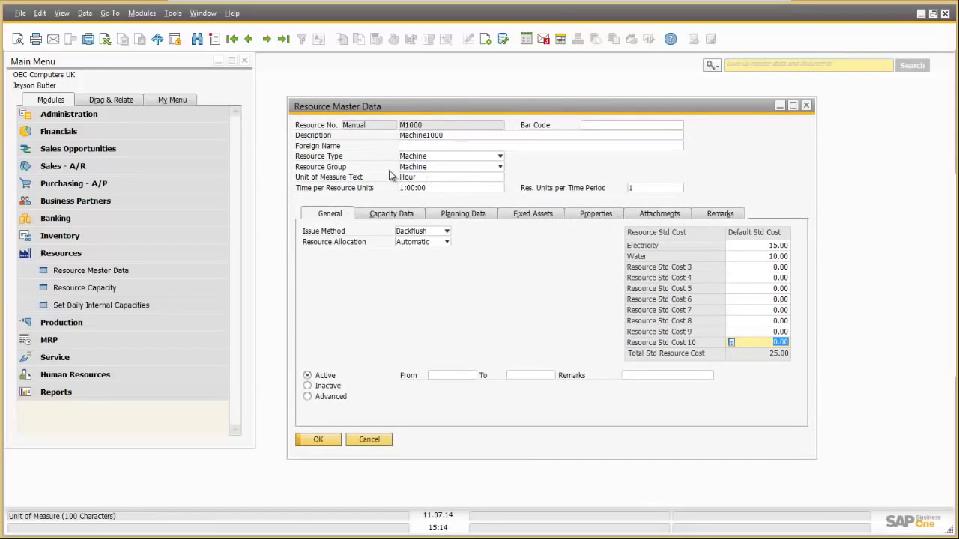
pyautogui.click(439, 158)
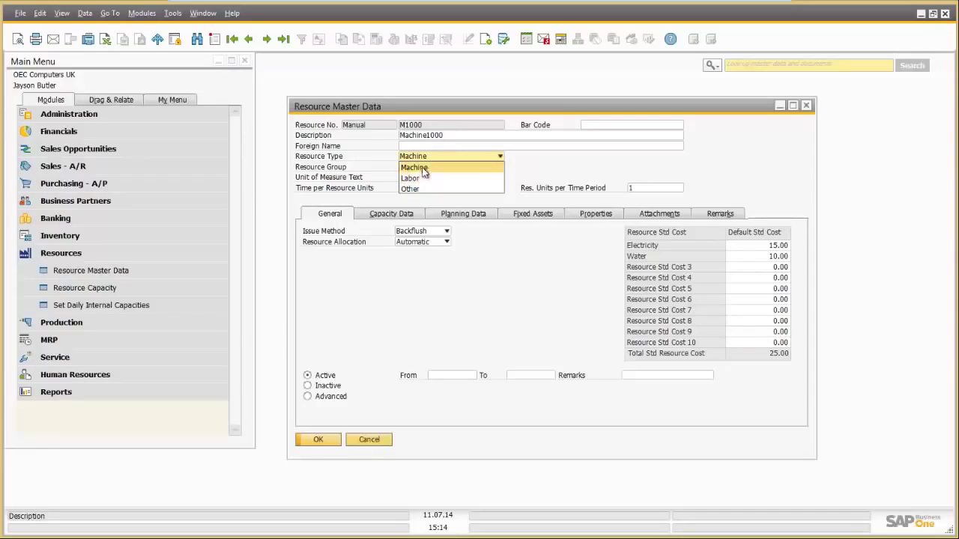
pyautogui.click(423, 168)
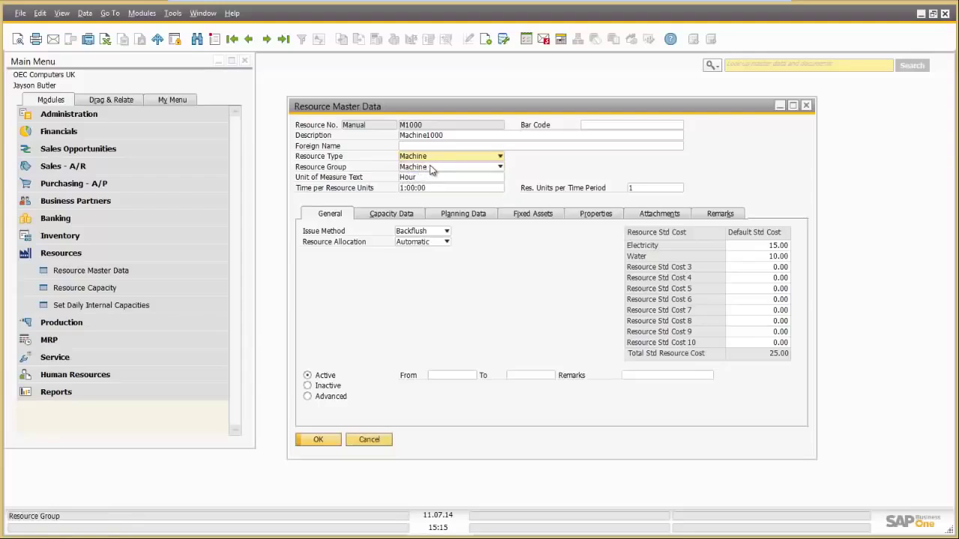
# Review the default standard costs in the Machine resource group's setup and close it without changes
pyautogui.click(432, 168)
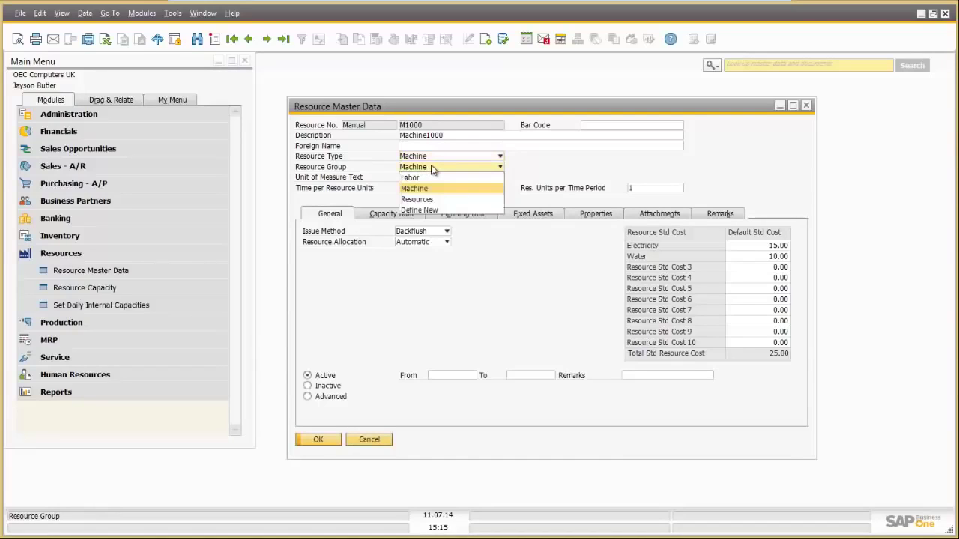
pyautogui.click(418, 210)
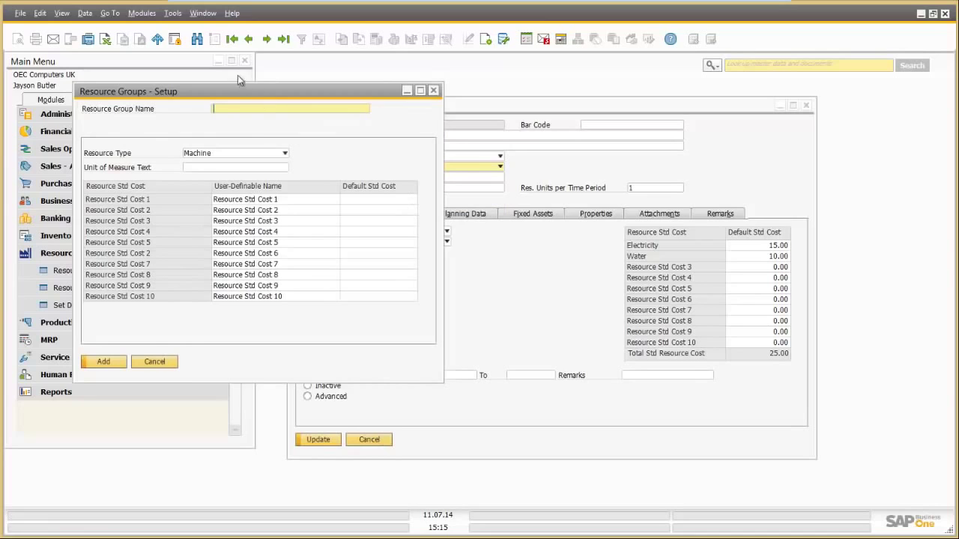
pyautogui.click(250, 40)
pyautogui.click(250, 40)
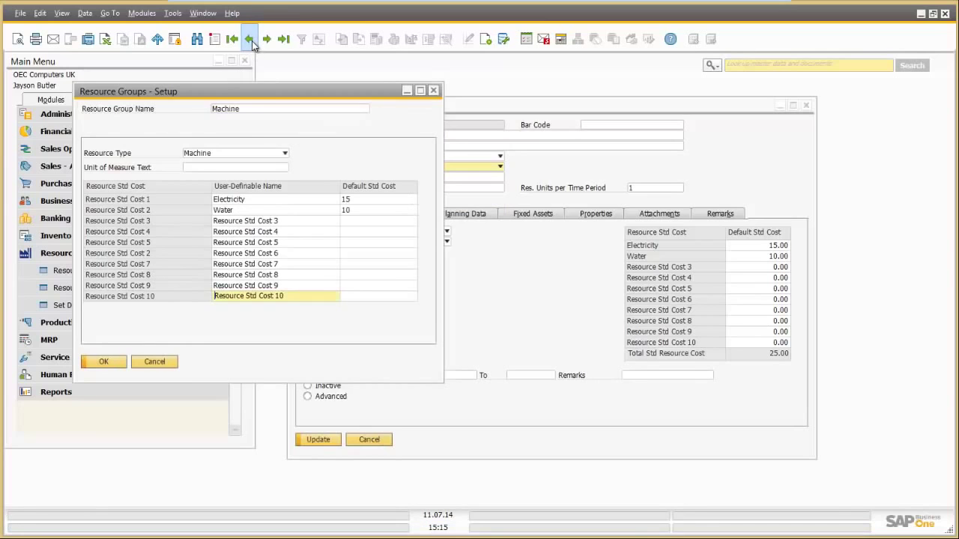
pyautogui.moveTo(293, 91); pyautogui.dragTo(283, 211)
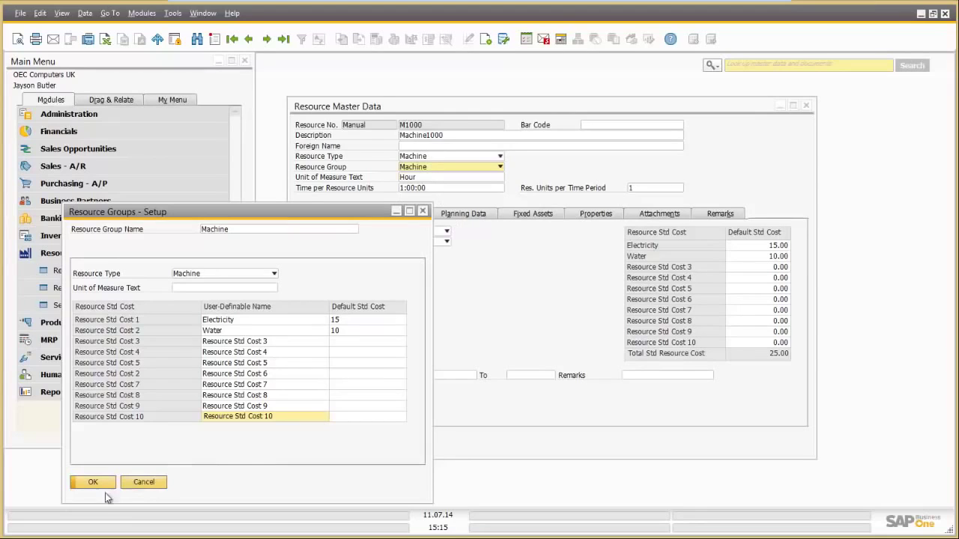
pyautogui.click(144, 482)
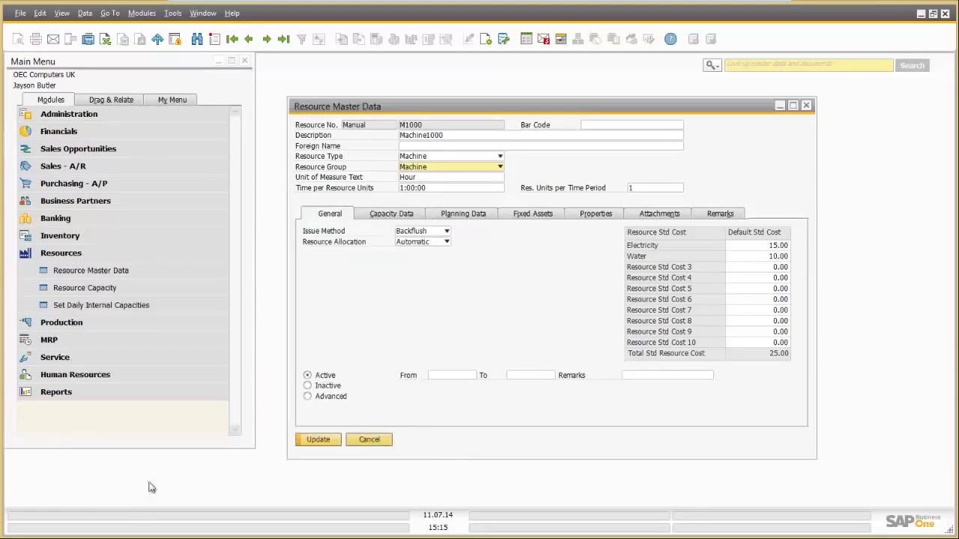
# Examine M1000's electricity and water standard costs and its resource allocation options
pyautogui.click(767, 247)
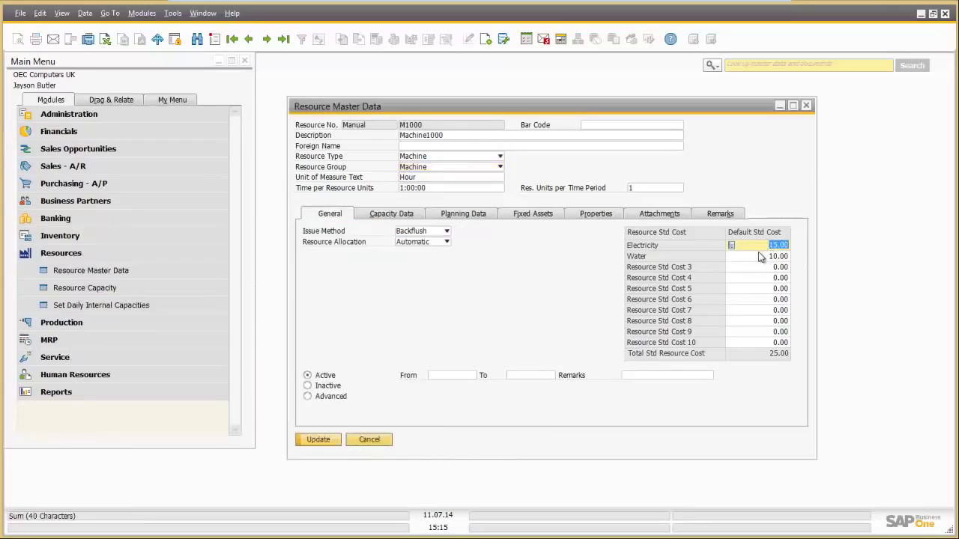
pyautogui.click(758, 256)
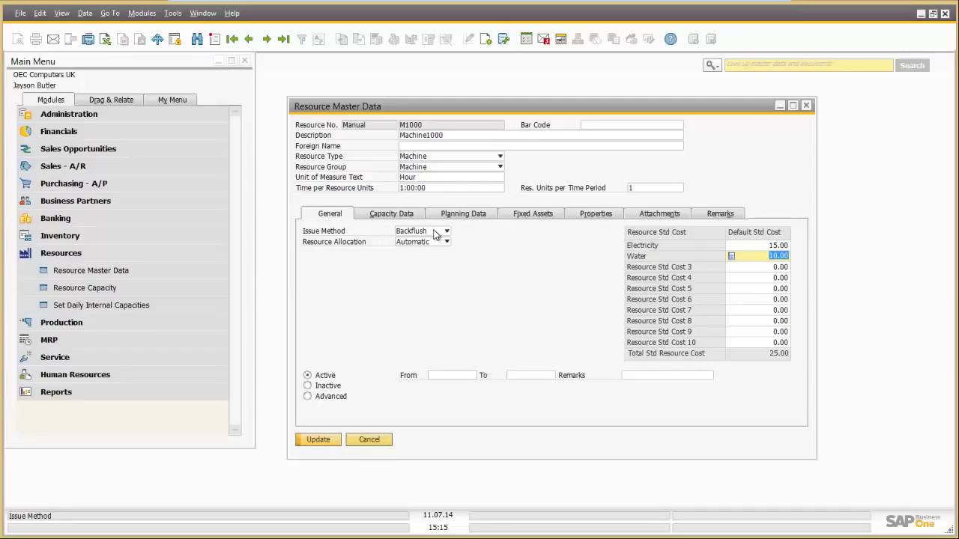
pyautogui.click(417, 242)
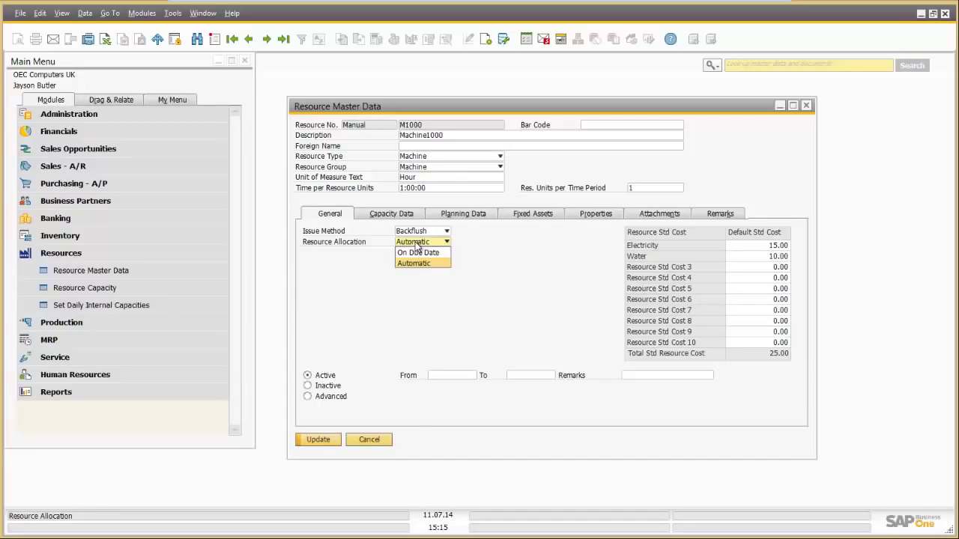
pyautogui.click(415, 243)
# Review M1000's capacity per warehouse and its weekday planning data, and close the record without updating it
pyautogui.click(377, 215)
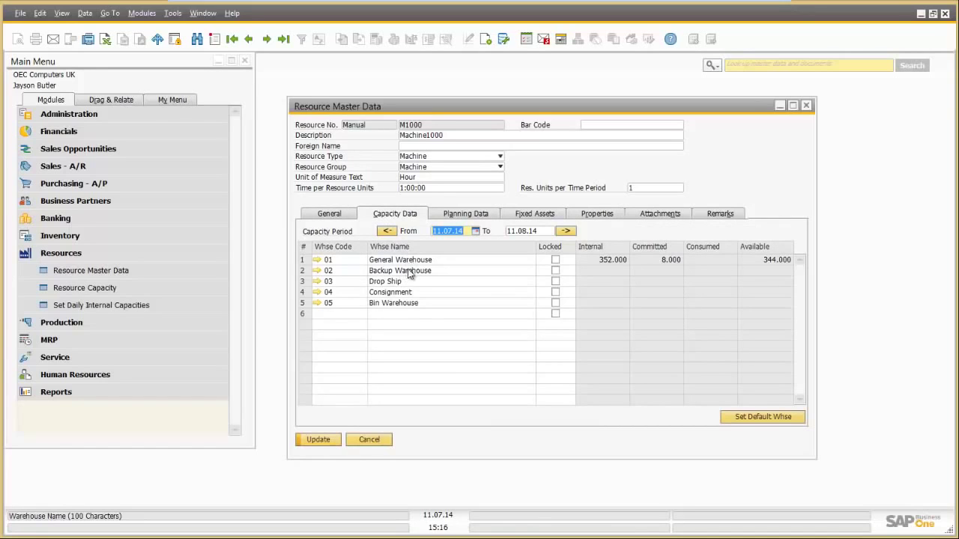
pyautogui.click(460, 215)
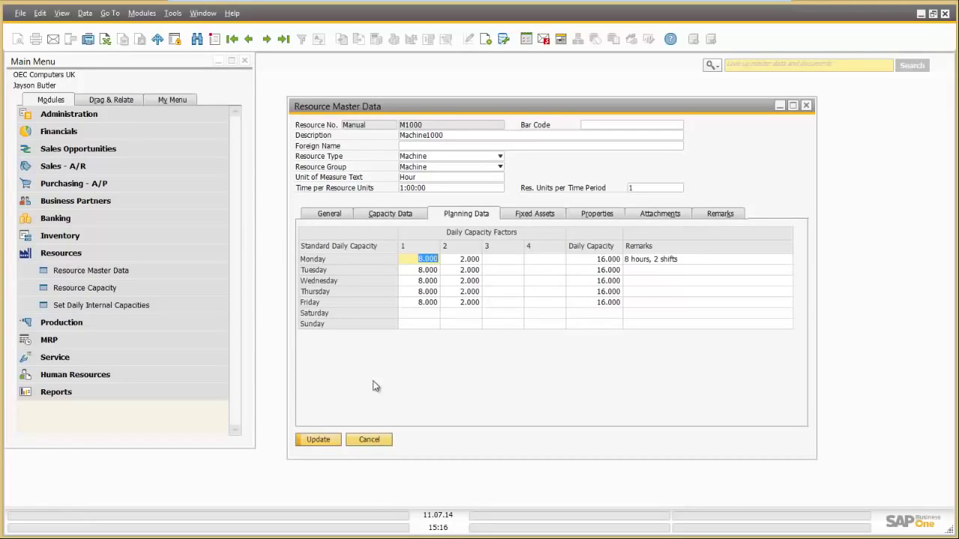
pyautogui.click(367, 440)
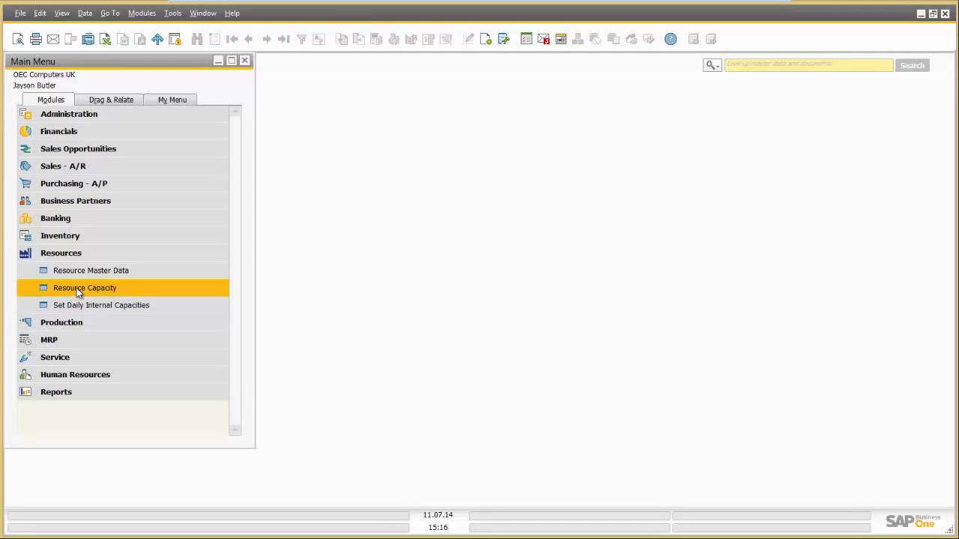
# Display the Internal capacities in the Resource Capacity overview and open the daily internal capacities settings from it
pyautogui.click(76, 287)
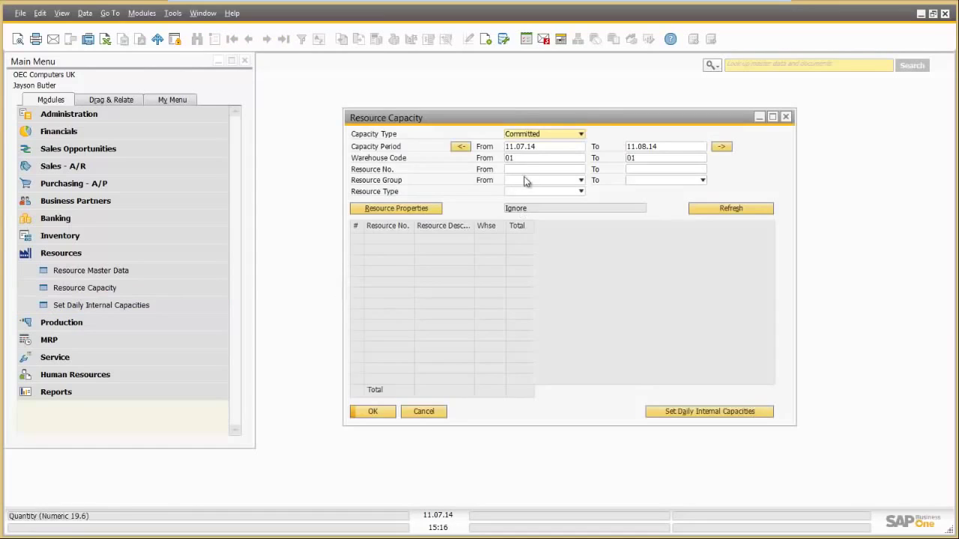
pyautogui.click(541, 135)
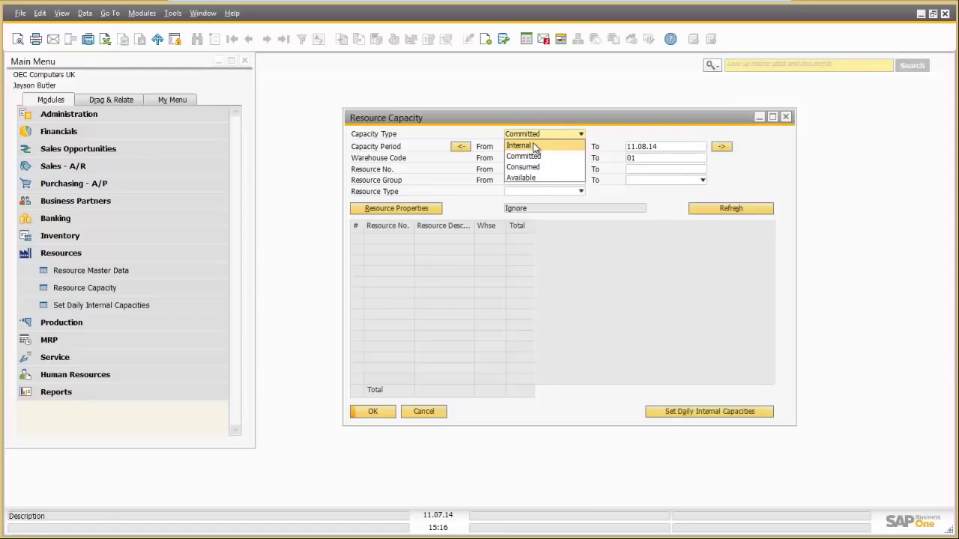
pyautogui.click(534, 146)
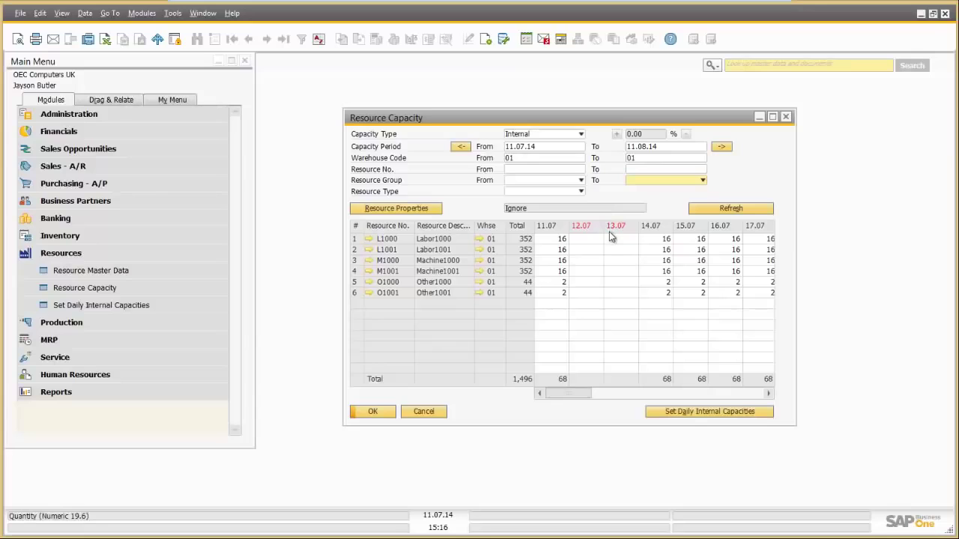
pyautogui.click(678, 414)
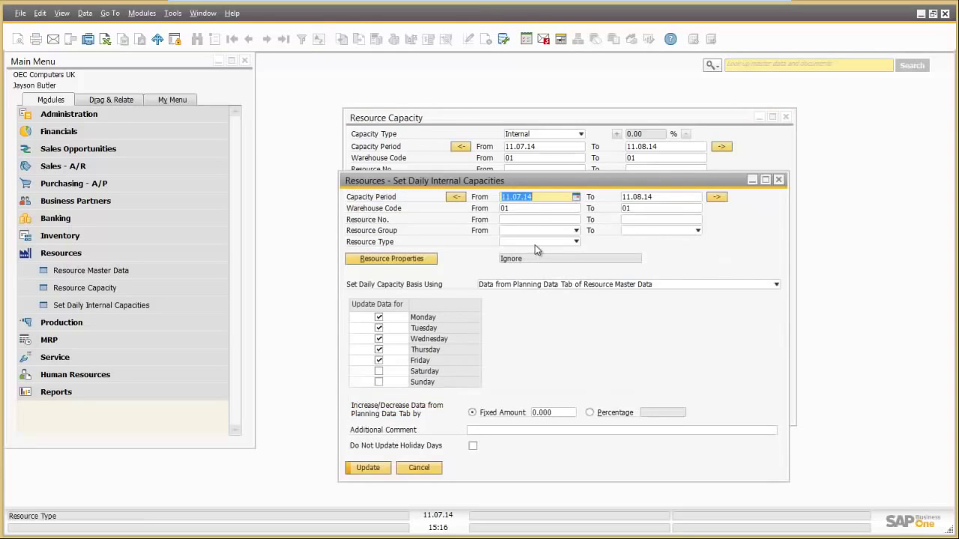
pyautogui.moveTo(551, 179); pyautogui.dragTo(475, 153)
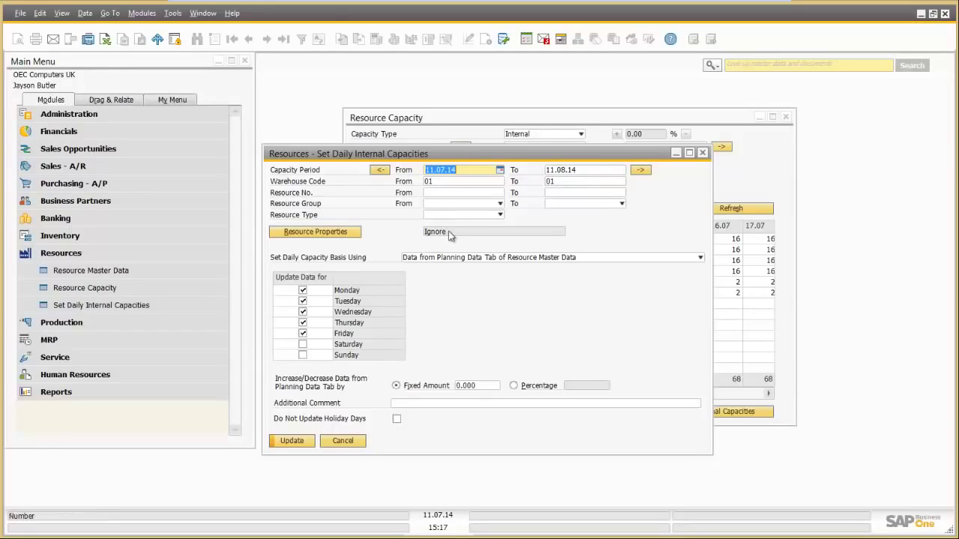
# Try manual weekday data as the daily capacity basis and switch back to the resource master's planning data
pyautogui.click(433, 259)
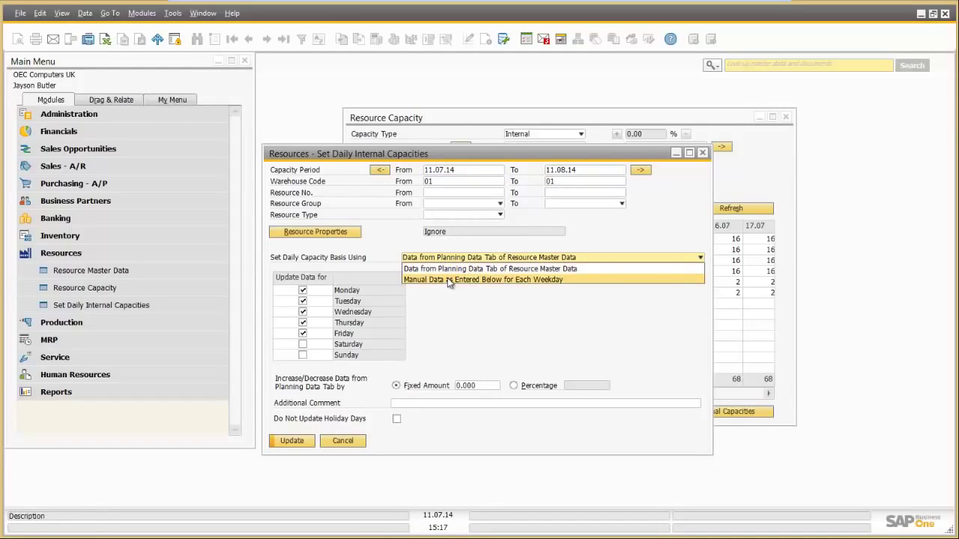
pyautogui.click(447, 280)
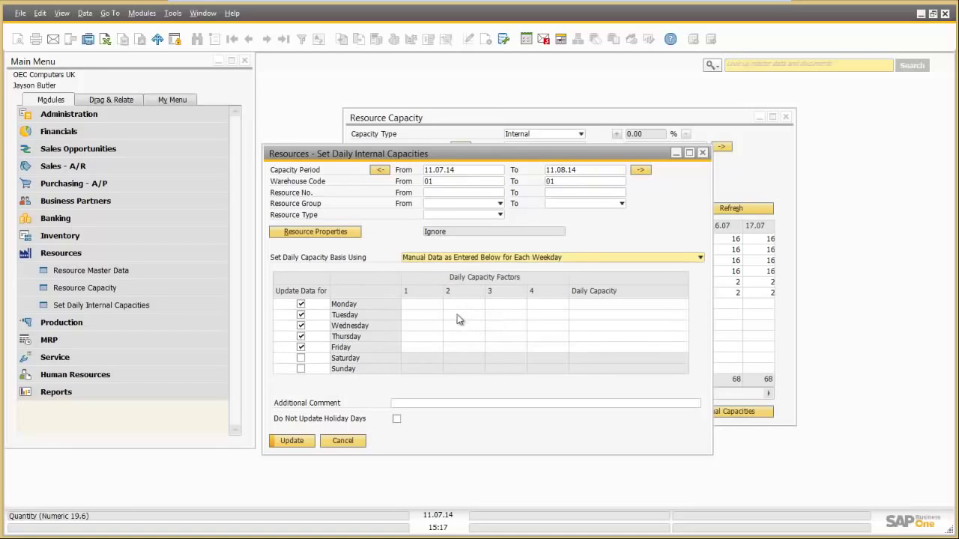
pyautogui.click(455, 260)
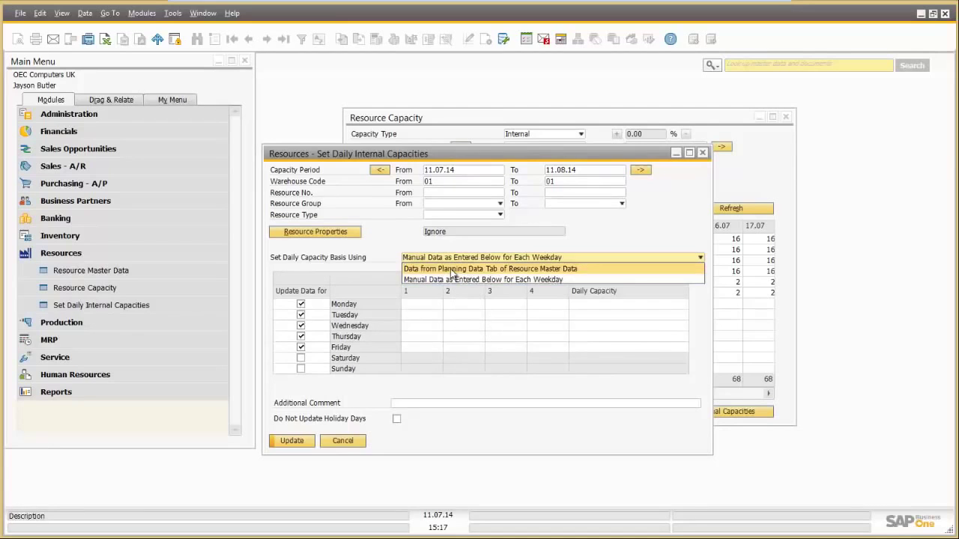
pyautogui.click(449, 272)
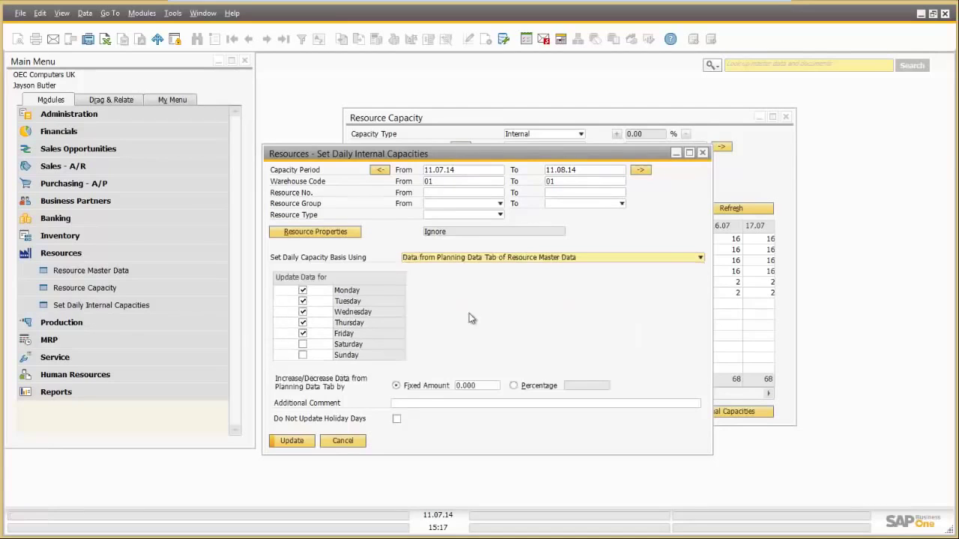
# Restrict the daily capacity update to resource L1000 as both start and end of the resource number range
pyautogui.click(461, 386)
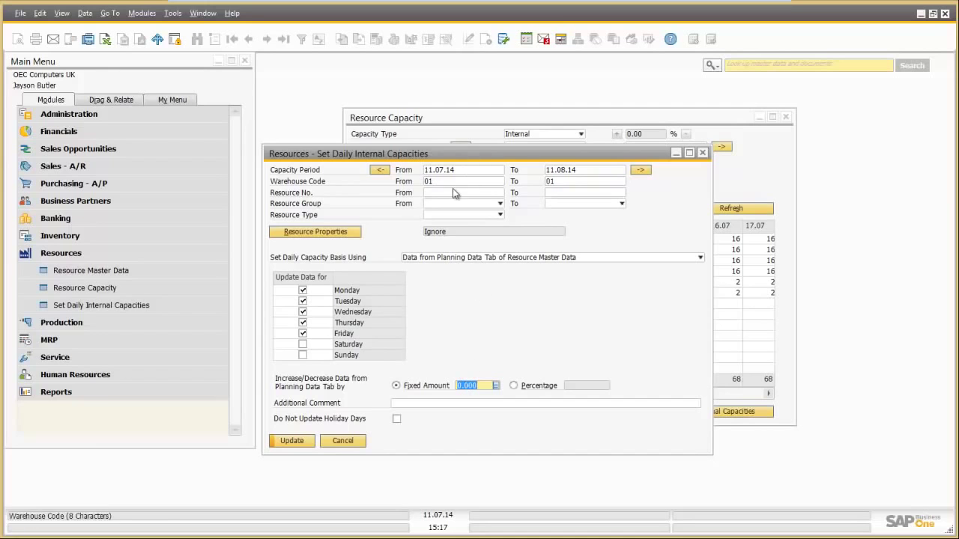
pyautogui.moveTo(472, 153); pyautogui.dragTo(336, 260)
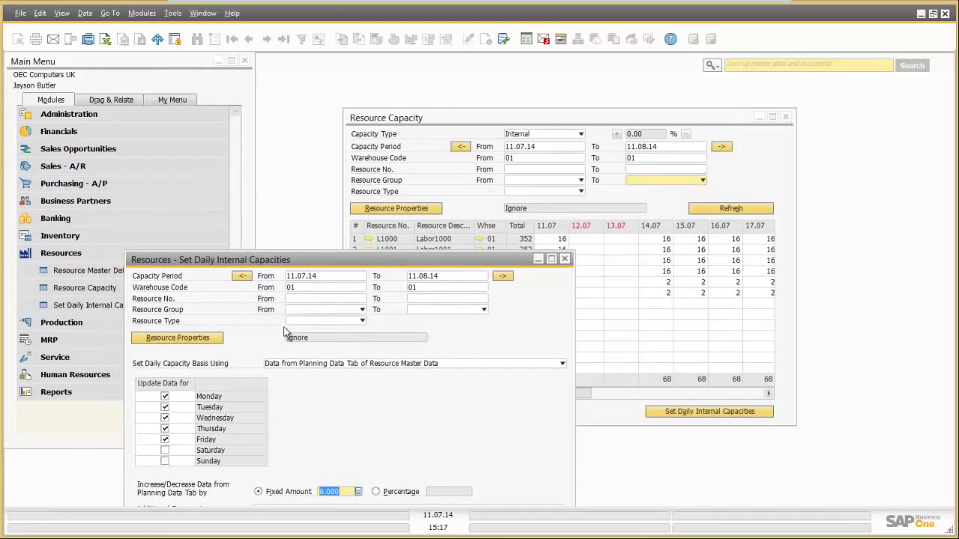
pyautogui.click(308, 300)
pyautogui.click(364, 299)
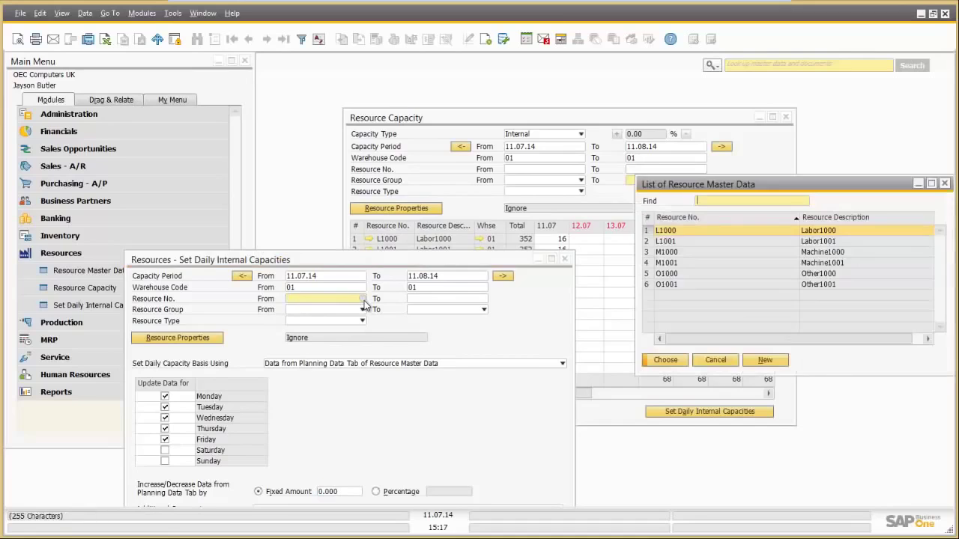
pyautogui.doubleClick(716, 229)
pyautogui.click(471, 298)
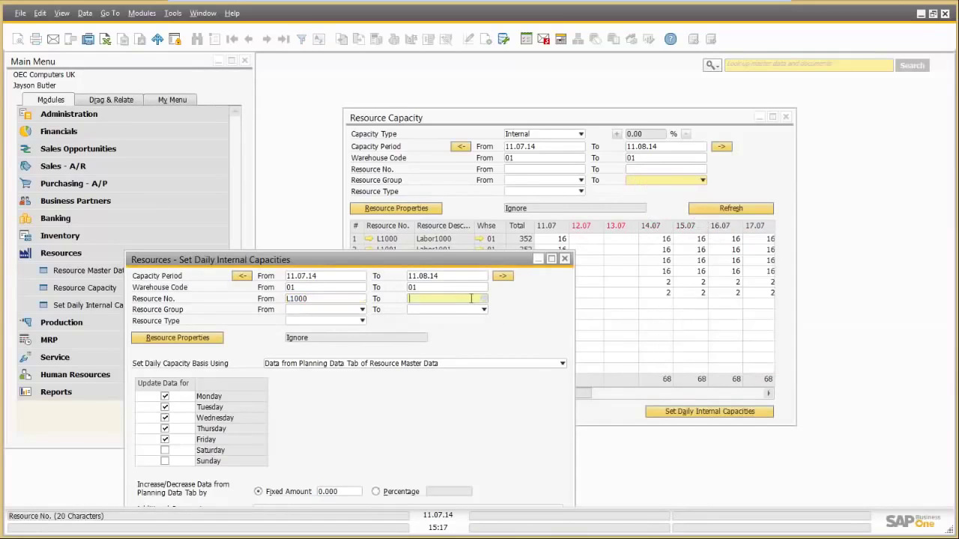
pyautogui.click(484, 298)
pyautogui.press('Return')
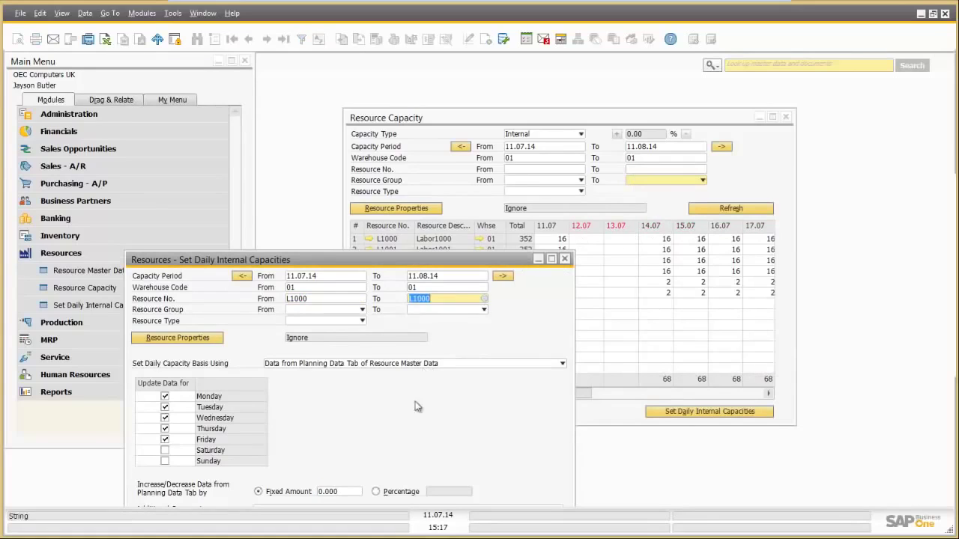
# Increase the planning data by a fixed amount of 2, update the daily capacities and close both capacity windows
pyautogui.click(343, 494)
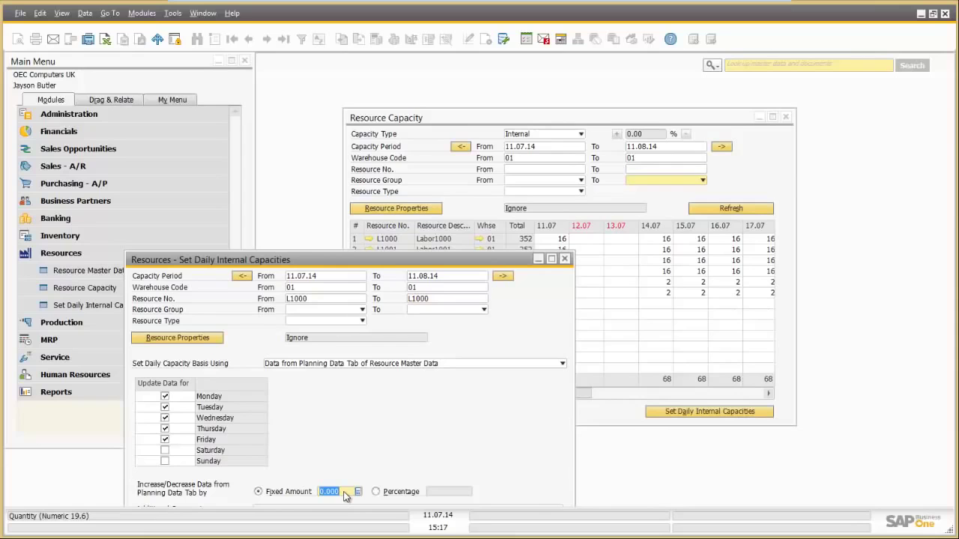
pyautogui.write('2')
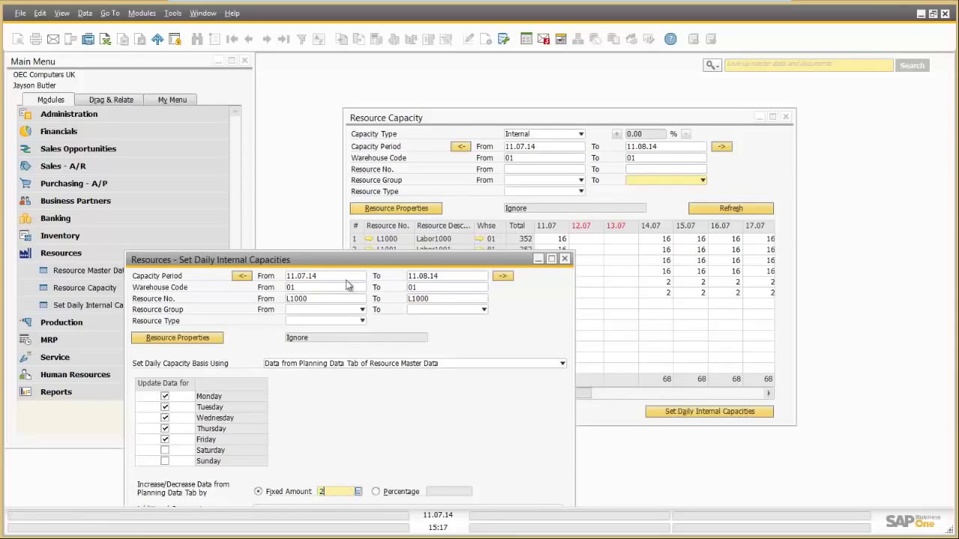
pyautogui.moveTo(329, 262); pyautogui.dragTo(298, 180)
pyautogui.click(93, 464)
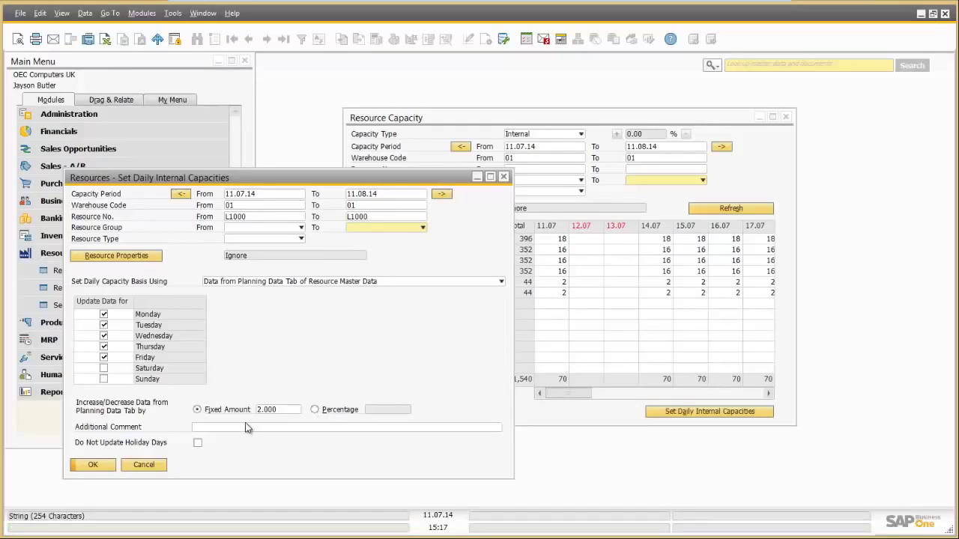
pyautogui.click(144, 465)
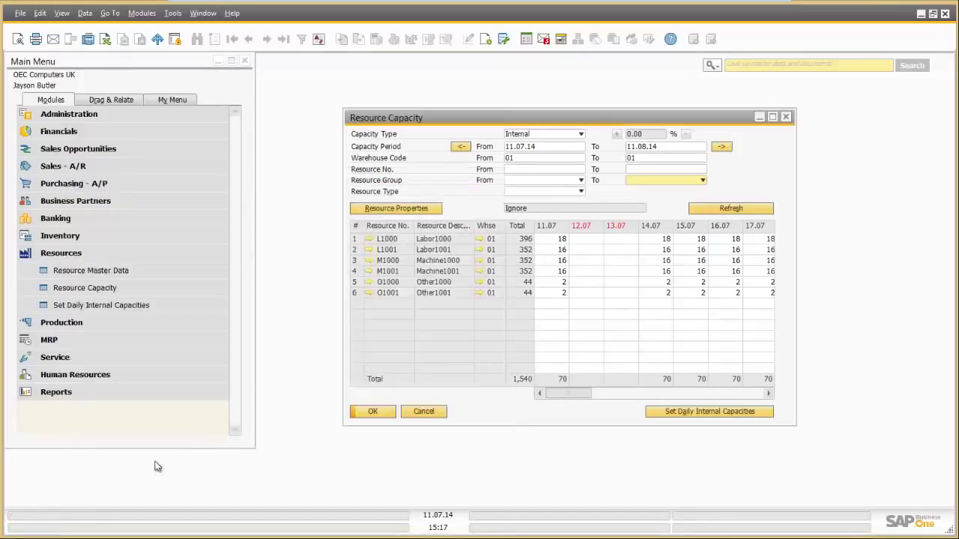
pyautogui.click(422, 412)
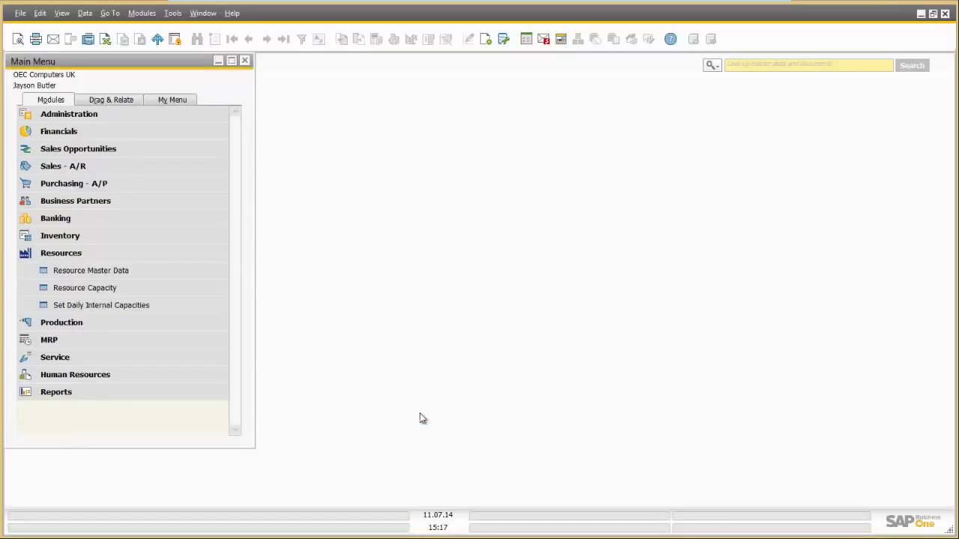
# Open the Bill of Materials form in the Production module
pyautogui.click(69, 323)
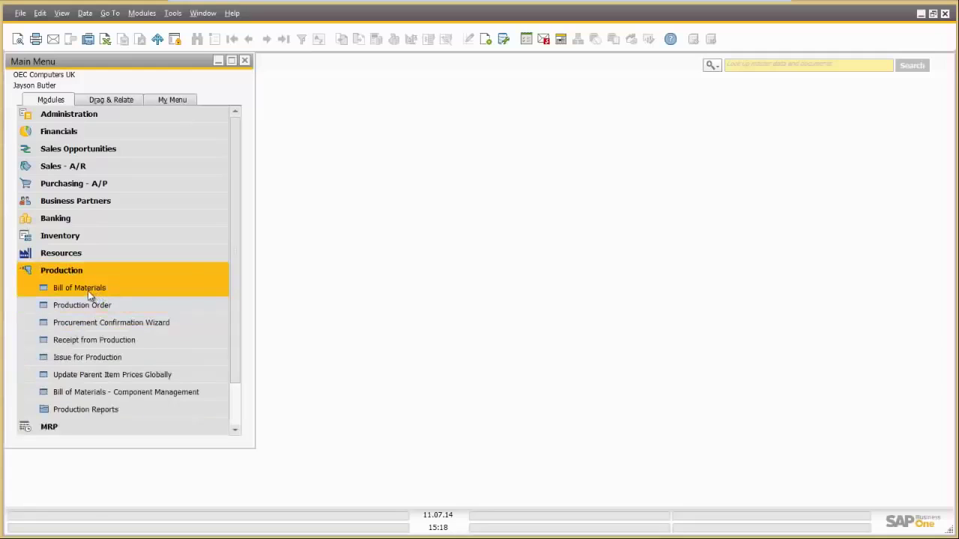
pyautogui.click(87, 290)
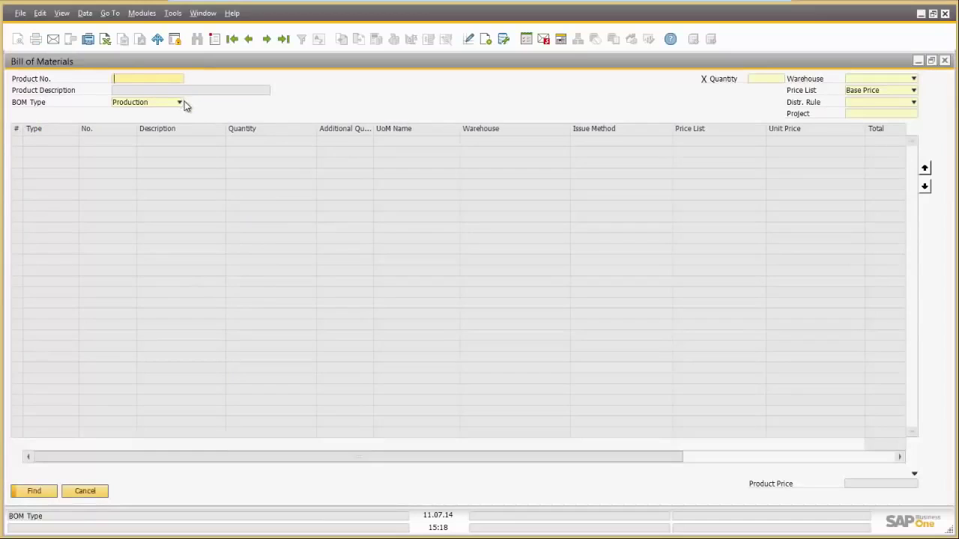
# Find the bill of materials for product BOM and examine the row types available for its first line
pyautogui.write('bom')
pyautogui.press('Return')
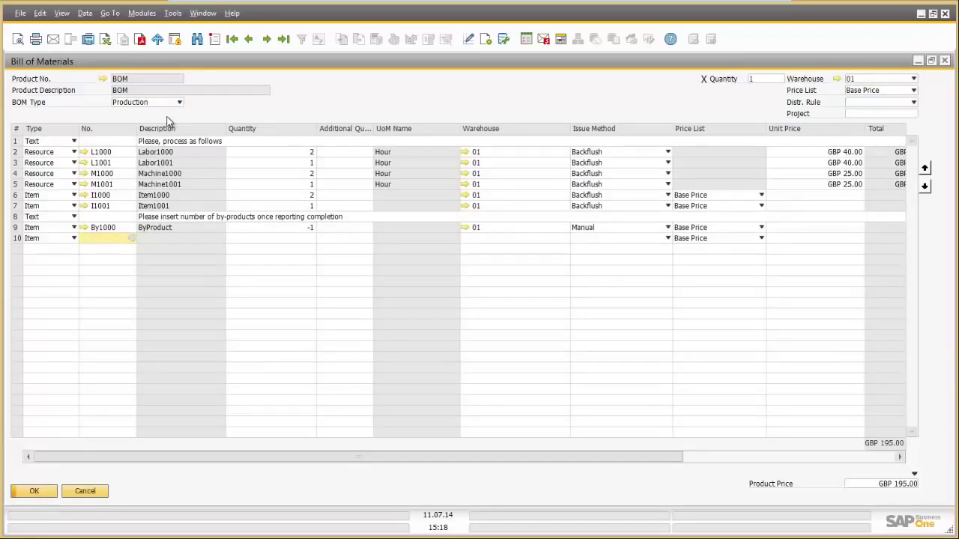
pyautogui.click(75, 142)
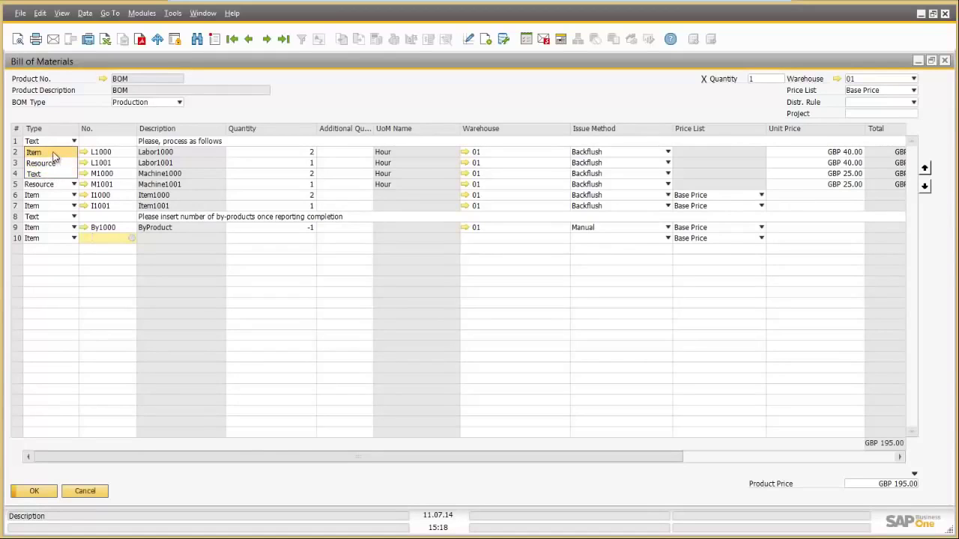
pyautogui.click(75, 143)
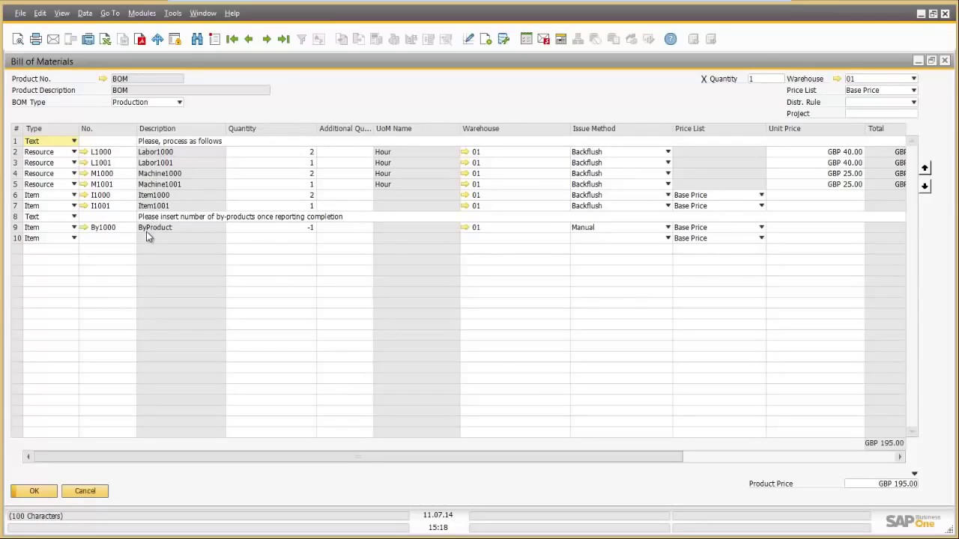
# Move the L1000 resource row two positions down the component list and back up to its original place
pyautogui.click(16, 153)
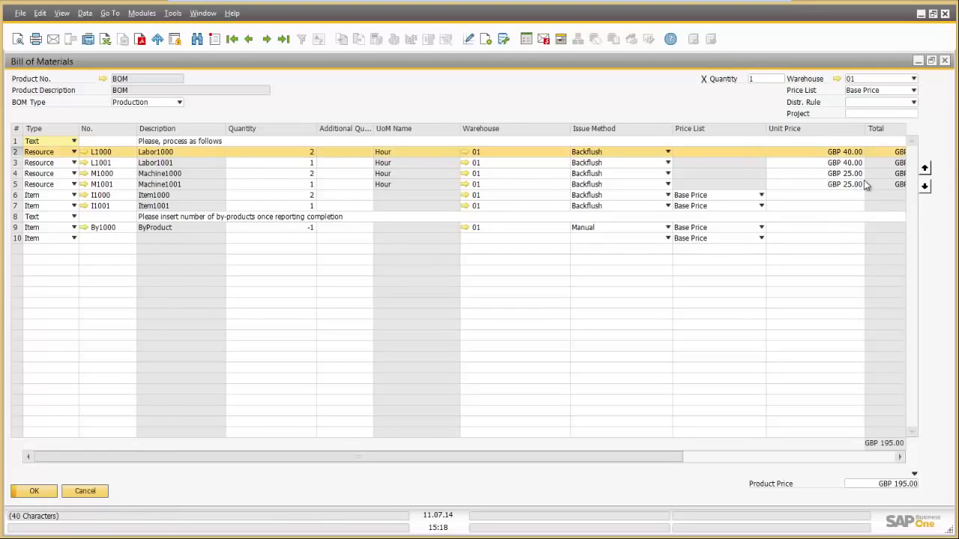
pyautogui.click(926, 188)
pyautogui.click(926, 189)
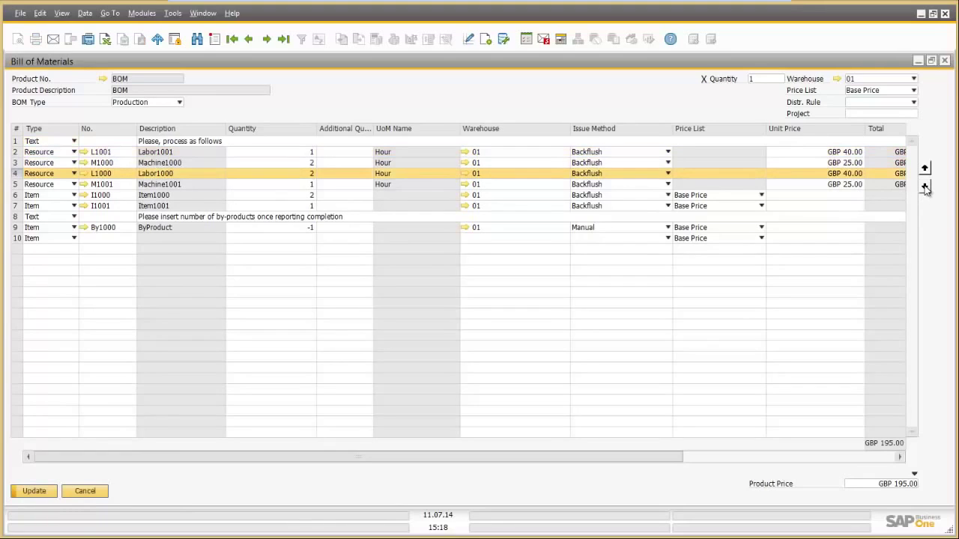
pyautogui.click(925, 169)
pyautogui.click(925, 169)
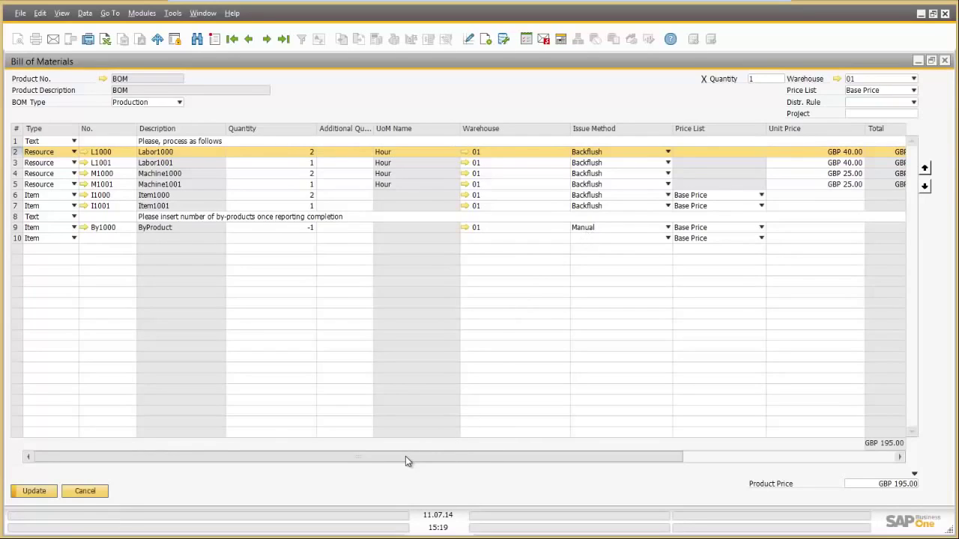
# Review the UDF Priority options for resource L1000, keep Medium, and close the bill of materials without updating it
pyautogui.moveTo(419, 461); pyautogui.dragTo(661, 453)
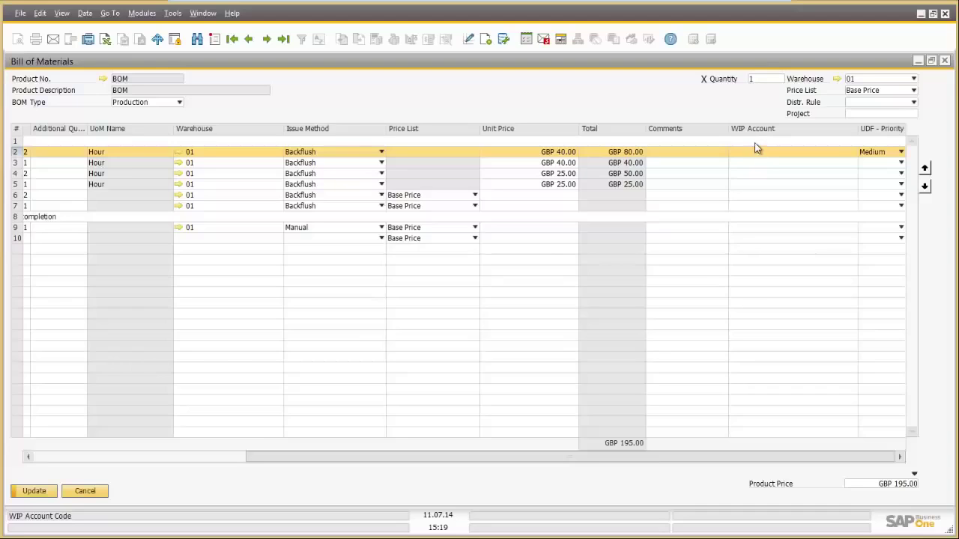
pyautogui.click(902, 152)
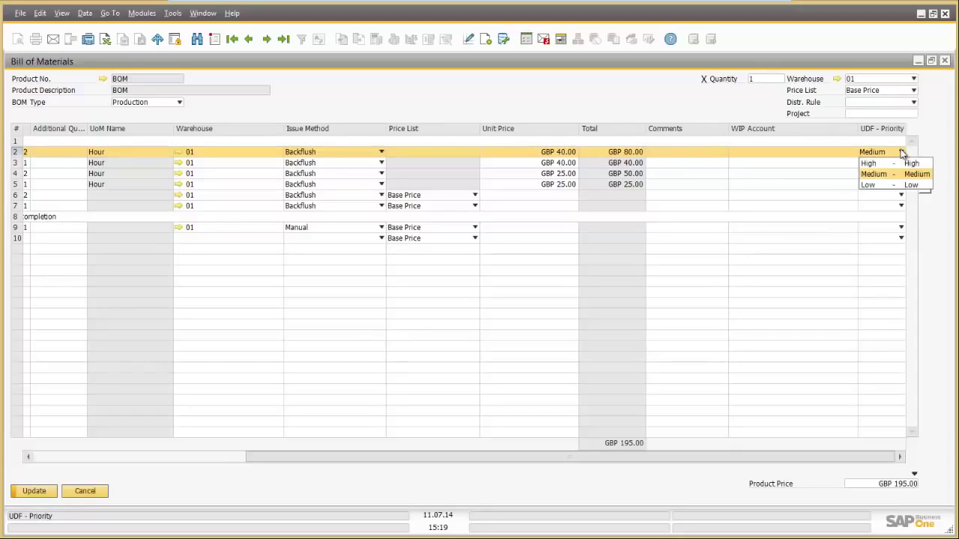
pyautogui.click(878, 177)
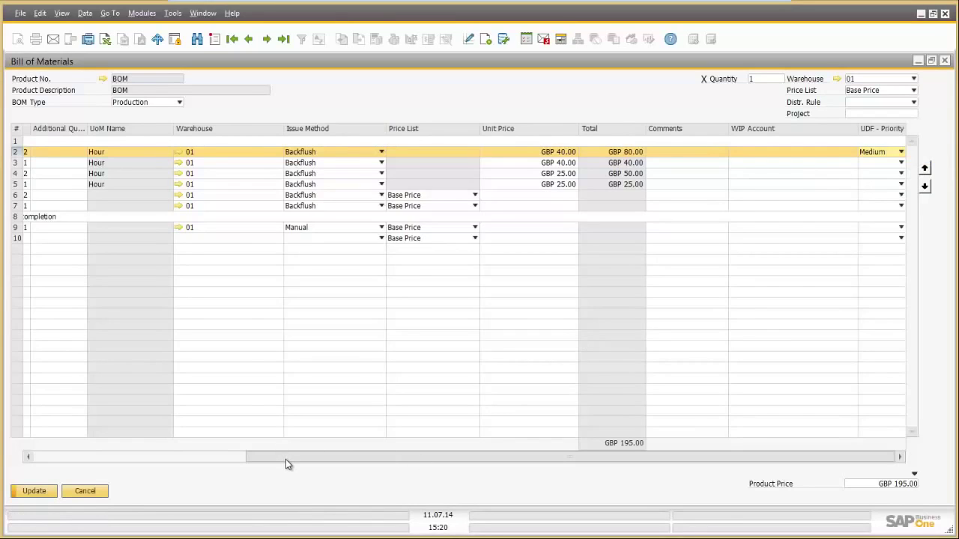
pyautogui.moveTo(286, 459); pyautogui.dragTo(74, 459)
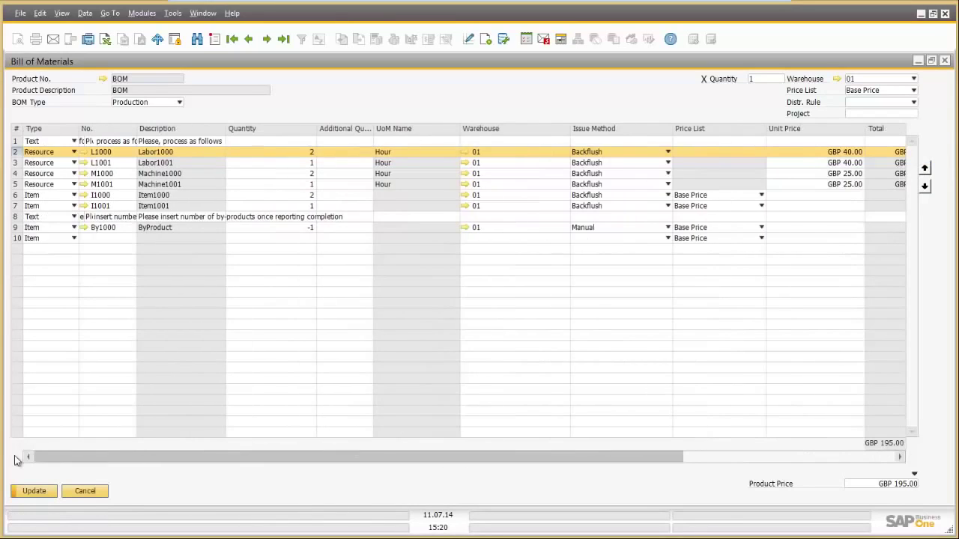
pyautogui.click(85, 491)
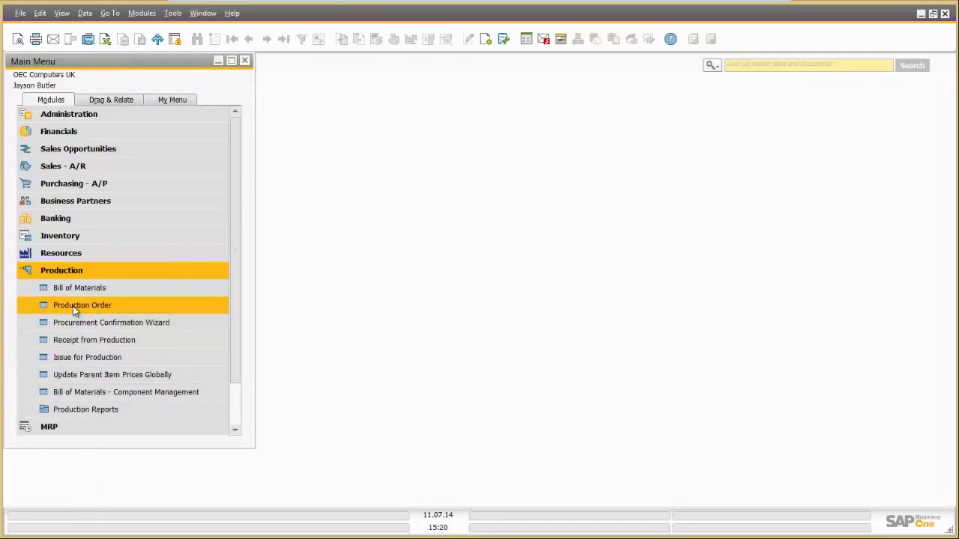
# Start a standard production order for product BOM with a planned quantity of 20
pyautogui.click(72, 306)
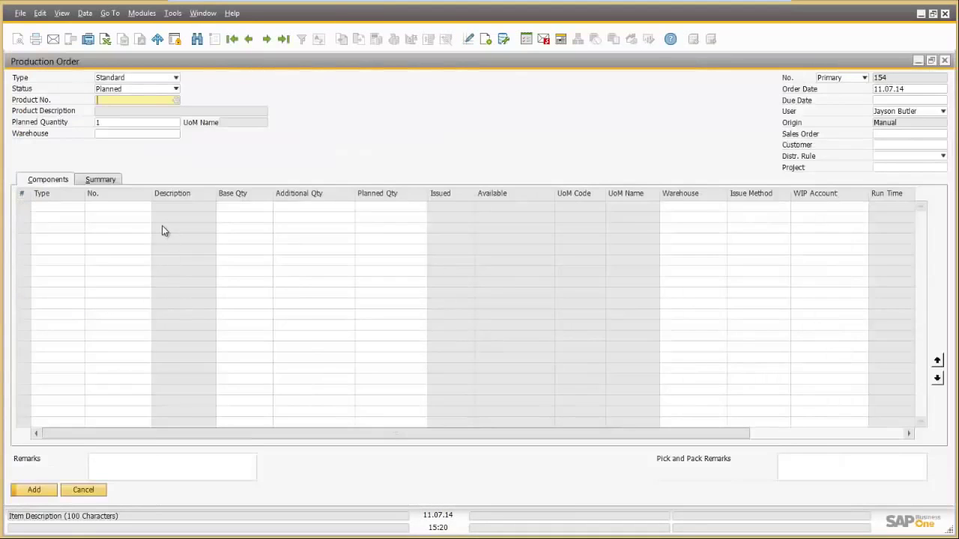
pyautogui.write('bom')
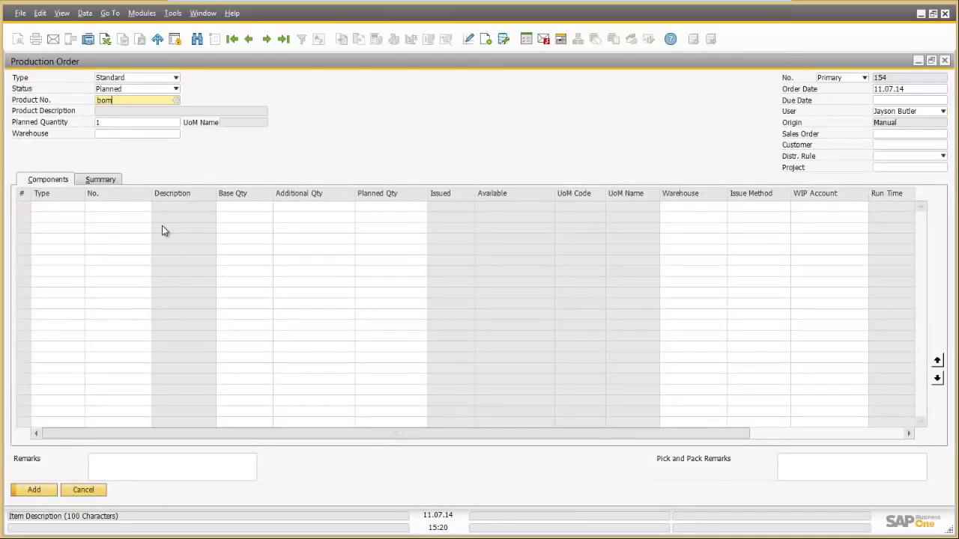
pyautogui.press('Tab')
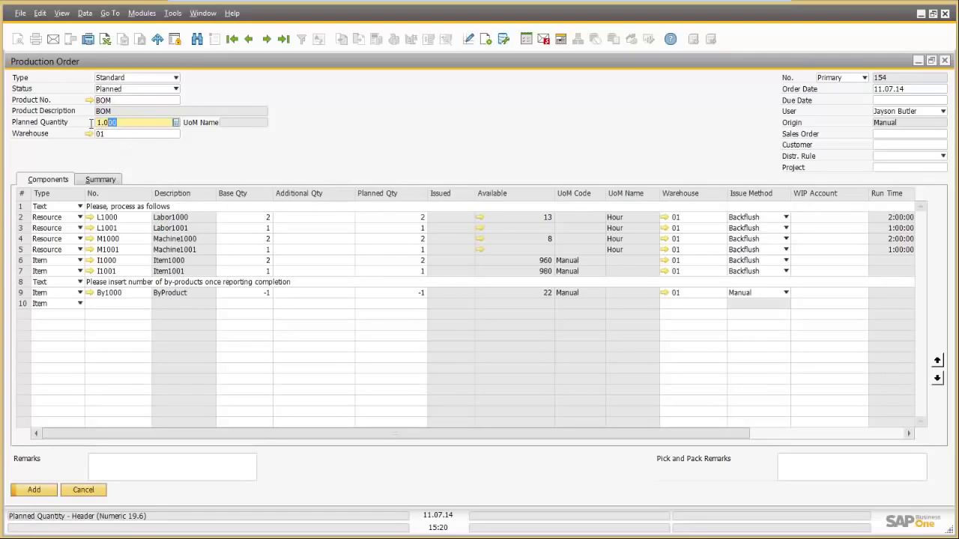
pyautogui.write('1')
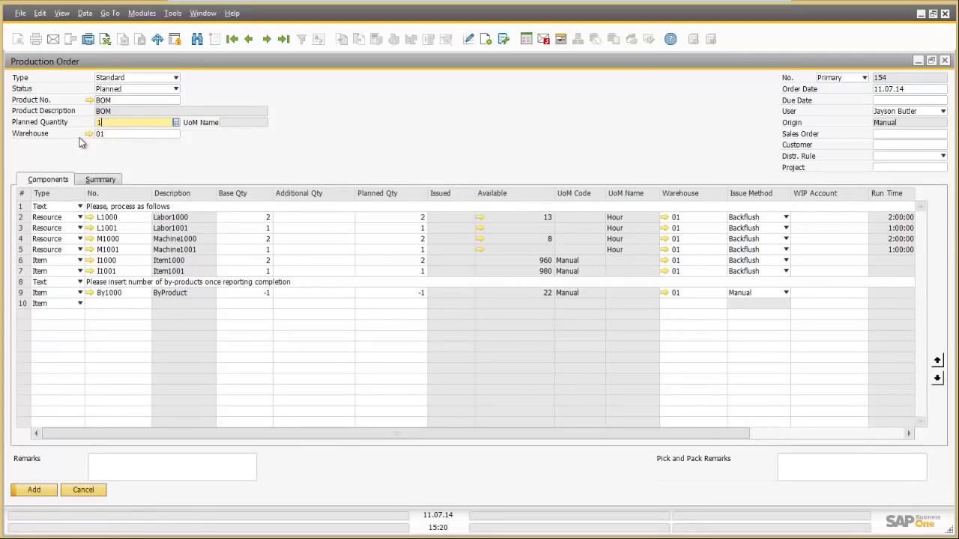
pyautogui.press('BackSpace')
# Set the production order's due date to 15.07.14
pyautogui.click(889, 99)
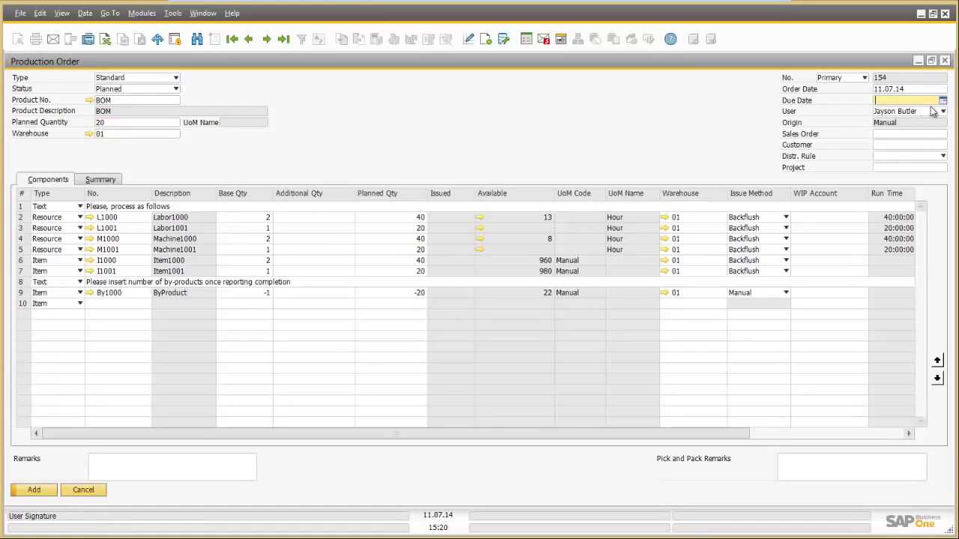
pyautogui.click(942, 101)
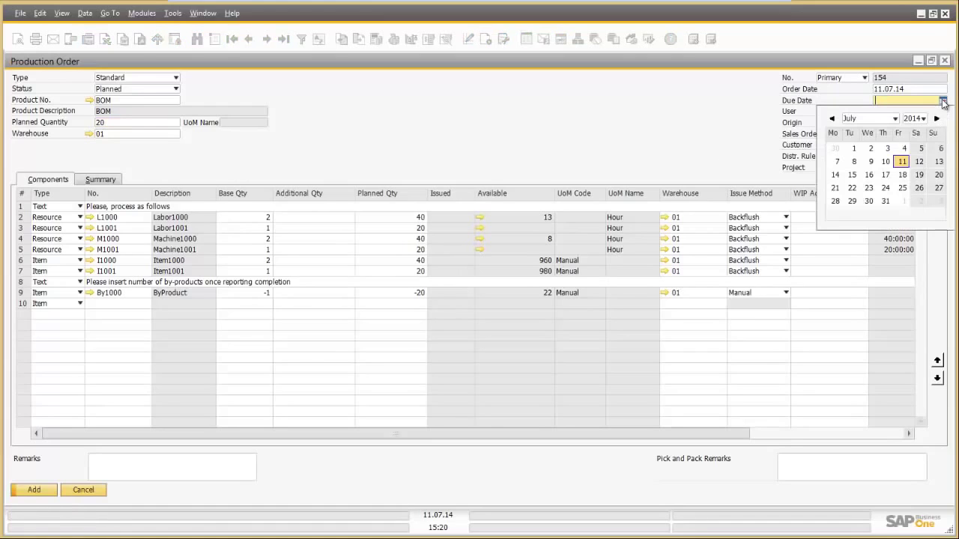
pyautogui.click(852, 174)
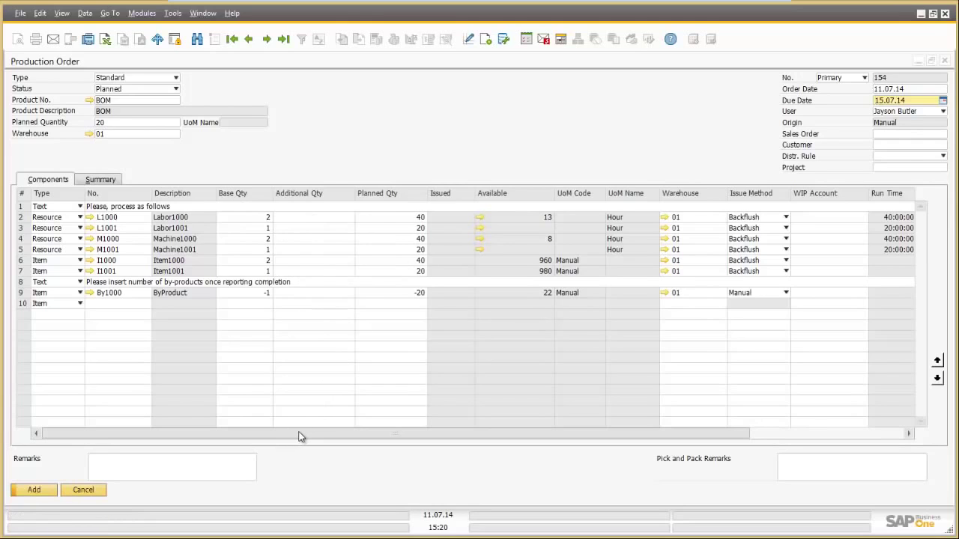
# Review the components' time and UDF Priority columns, add the production order and close its form
pyautogui.moveTo(299, 435); pyautogui.dragTo(450, 435)
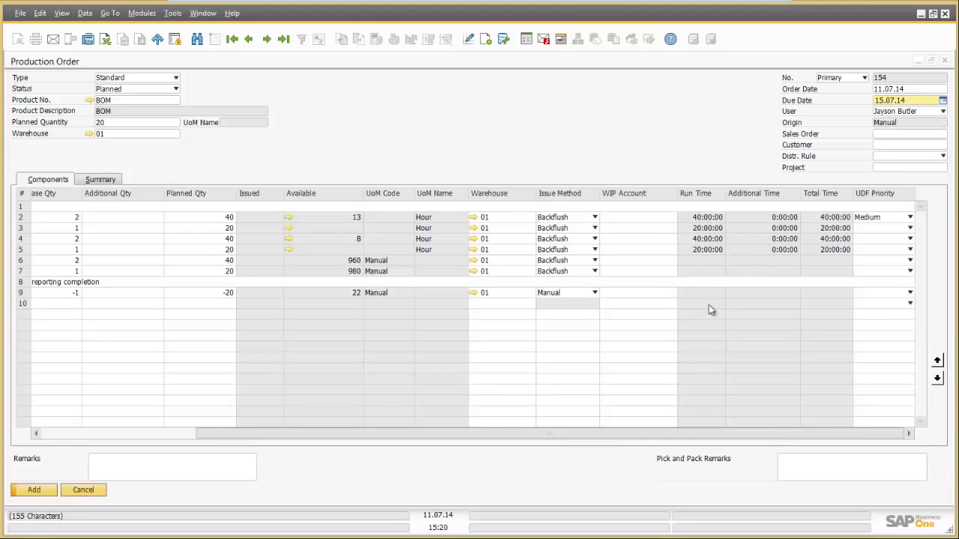
pyautogui.moveTo(642, 433); pyautogui.dragTo(493, 433)
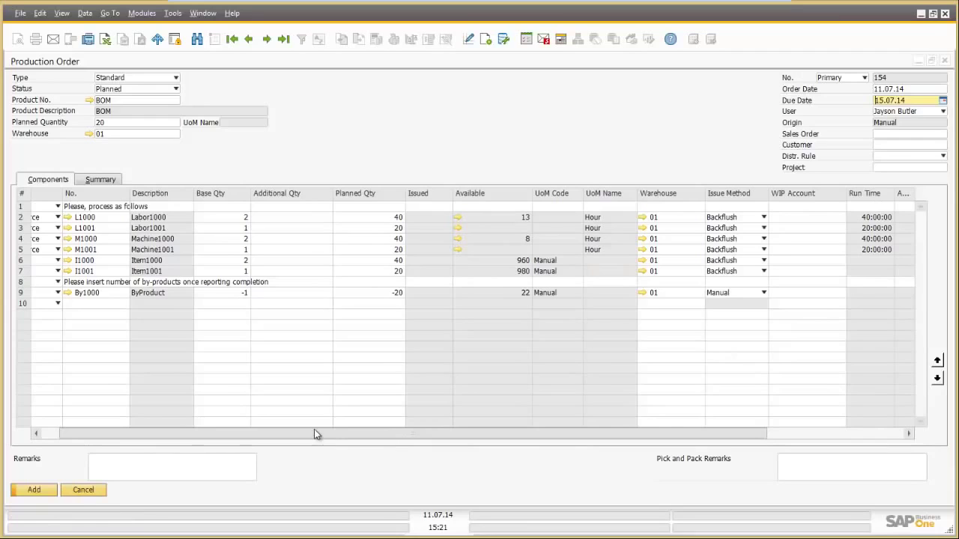
pyautogui.moveTo(179, 439); pyautogui.dragTo(432, 442)
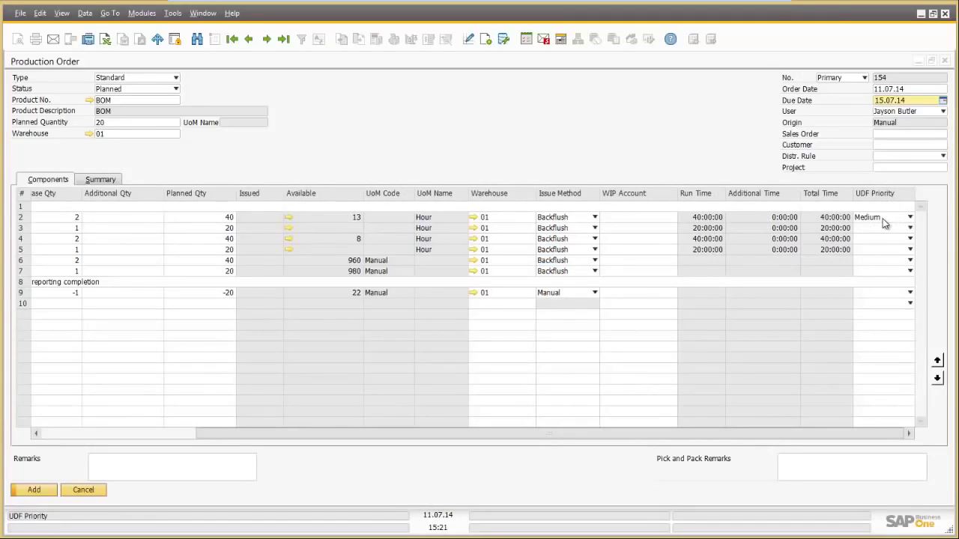
pyautogui.moveTo(503, 433); pyautogui.dragTo(166, 432)
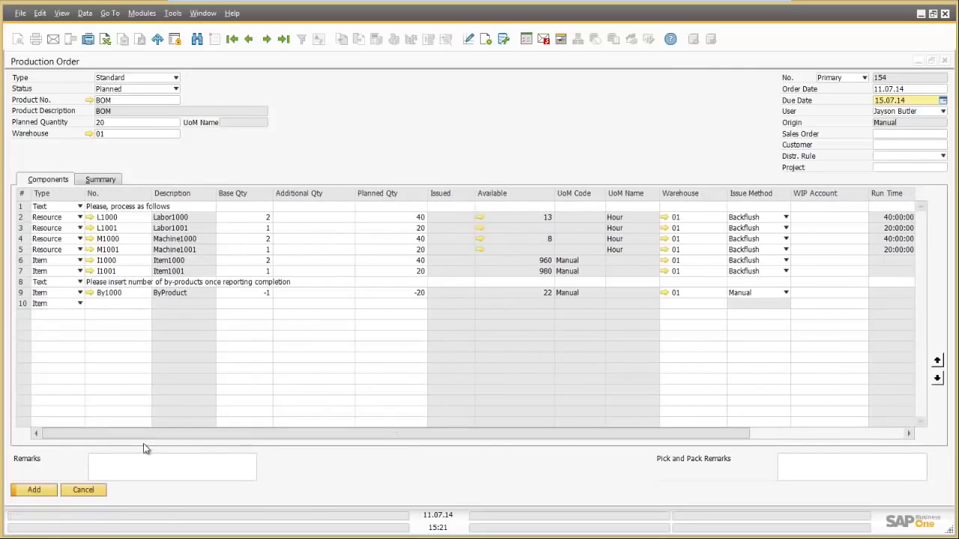
pyautogui.click(34, 491)
pyautogui.click(84, 490)
# Open Resource Capacity for warehouse 01, load the resources and show the Committed capacity type
pyautogui.click(79, 253)
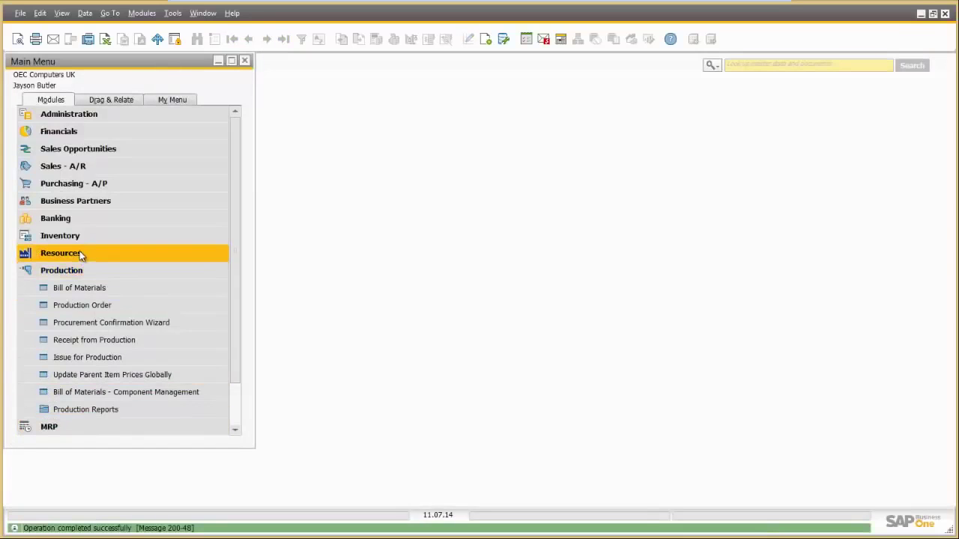
pyautogui.click(81, 290)
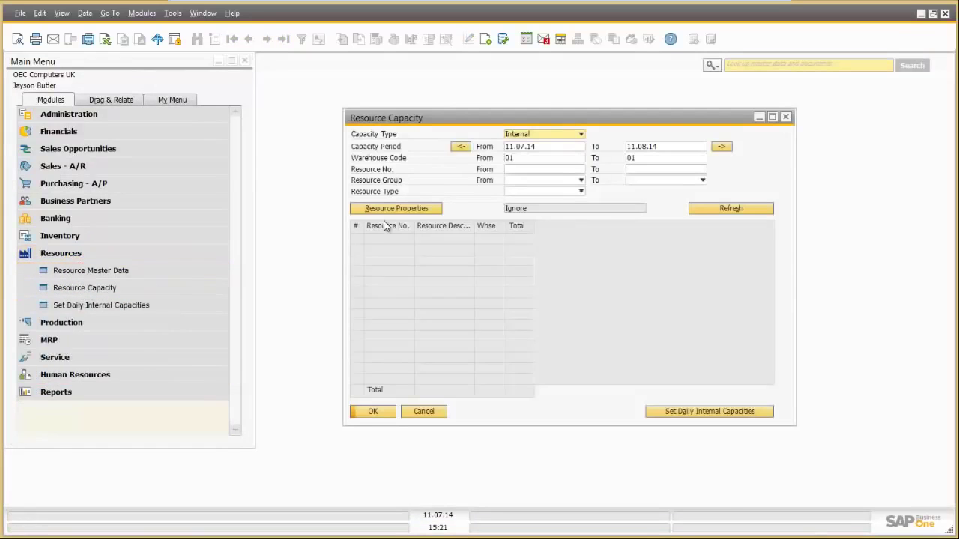
pyautogui.click(732, 208)
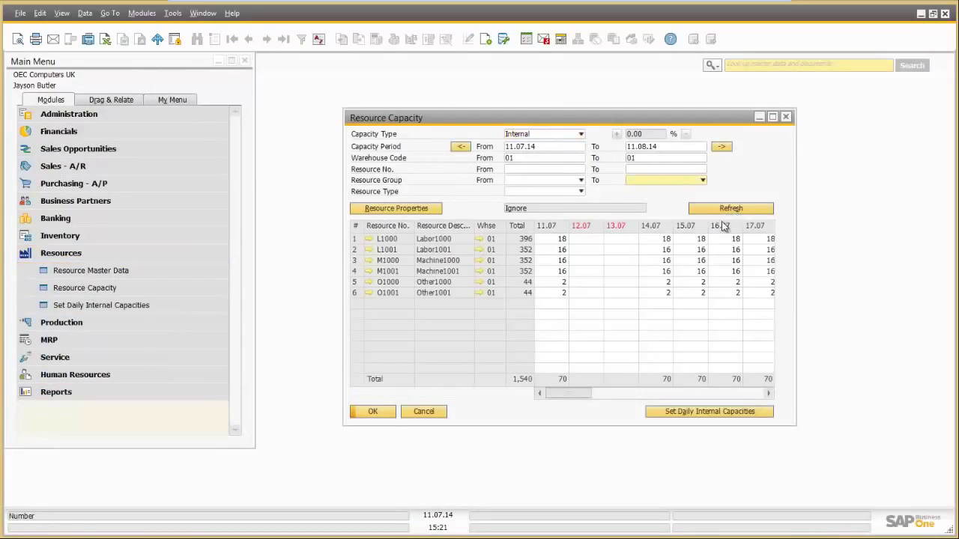
pyautogui.click(561, 135)
pyautogui.click(545, 155)
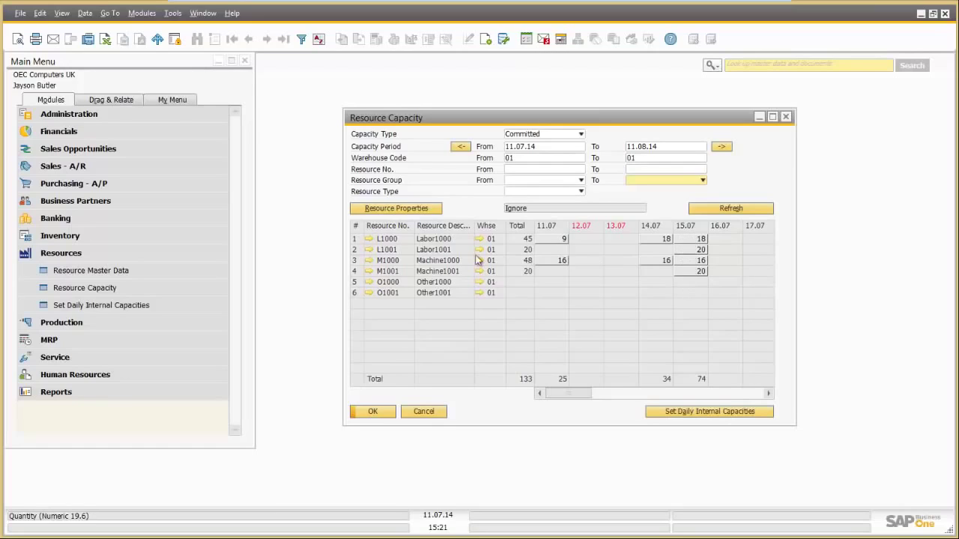
# Check the resource allocation setting in the master data of resources L1001 and M1000
pyautogui.click(369, 249)
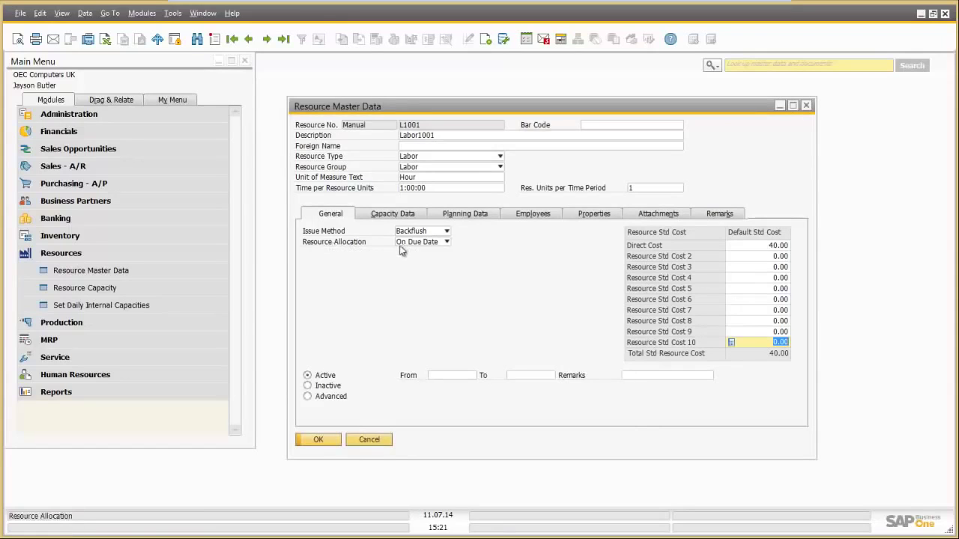
pyautogui.click(369, 439)
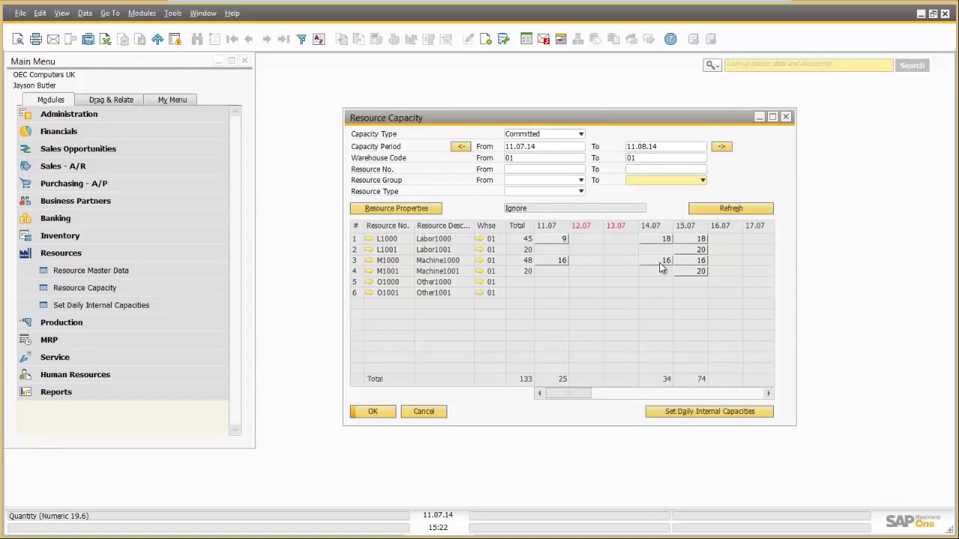
pyautogui.click(369, 261)
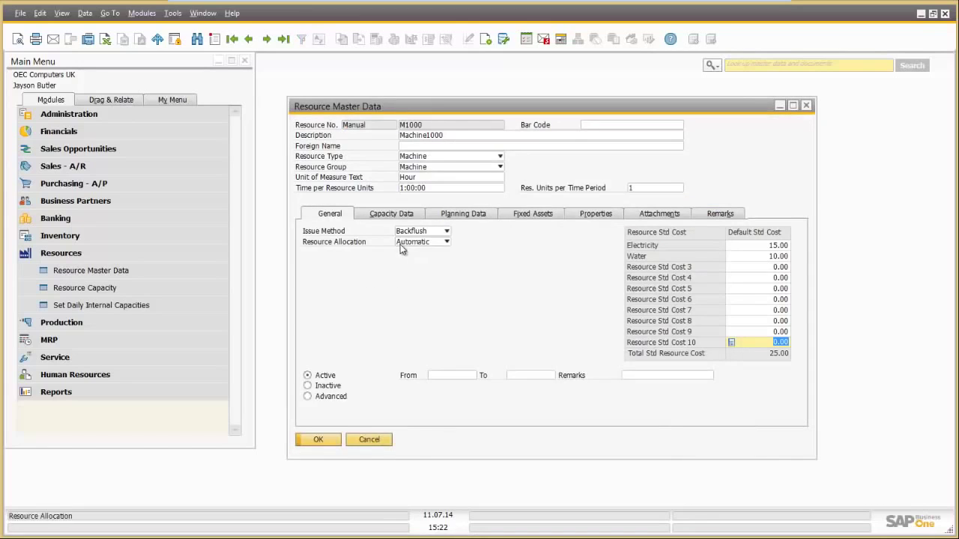
pyautogui.click(315, 439)
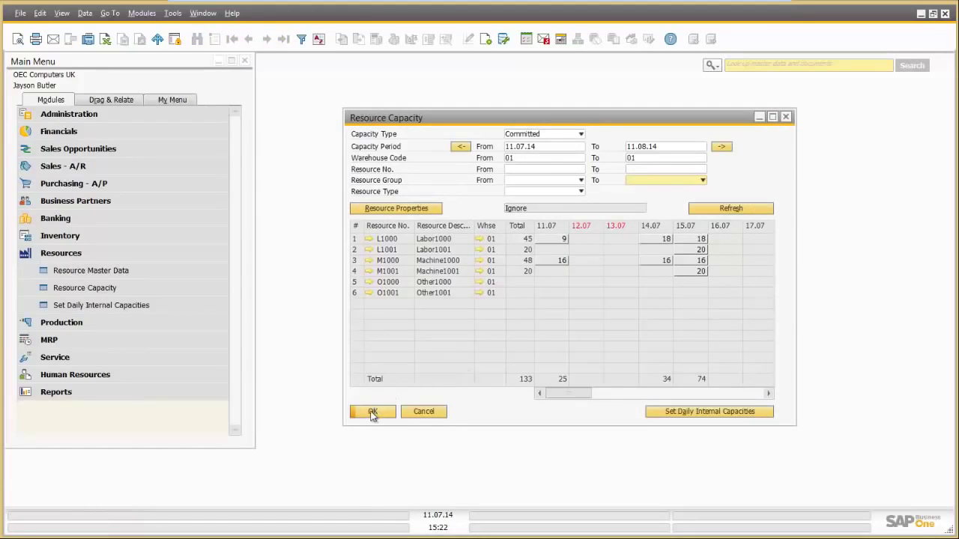
# Inspect the source of M1000's committed capacity on 15.07 and close the details and Resource Capacity windows
pyautogui.doubleClick(702, 261)
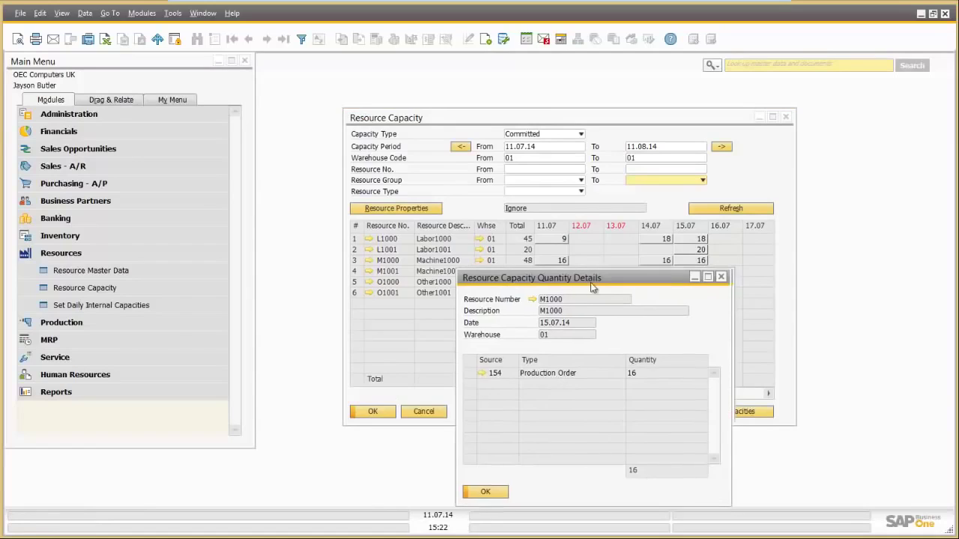
pyautogui.moveTo(635, 277); pyautogui.dragTo(570, 285)
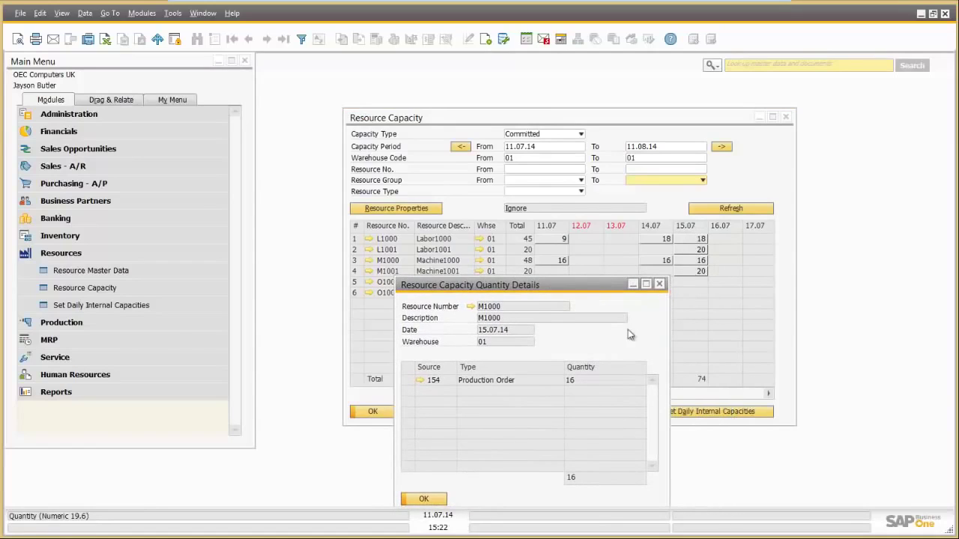
pyautogui.click(424, 499)
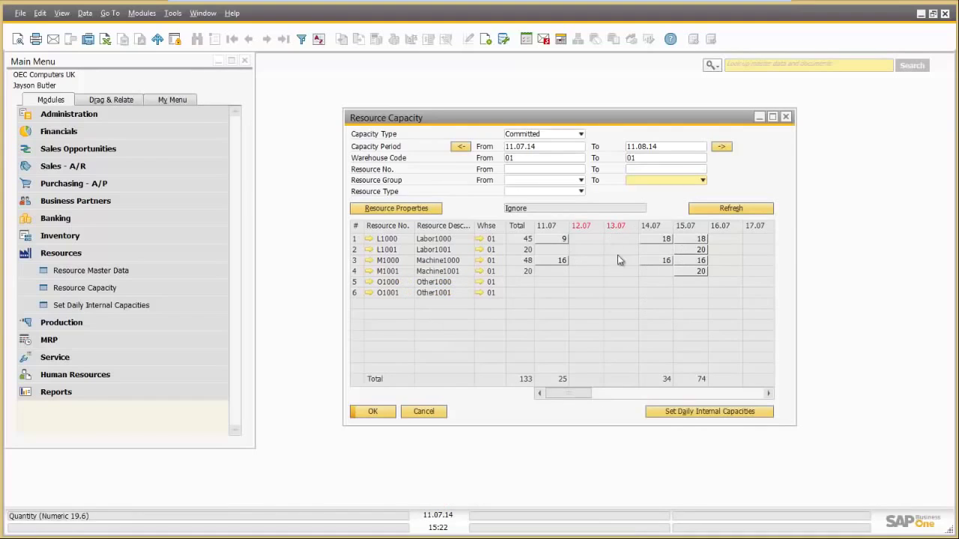
pyautogui.click(424, 412)
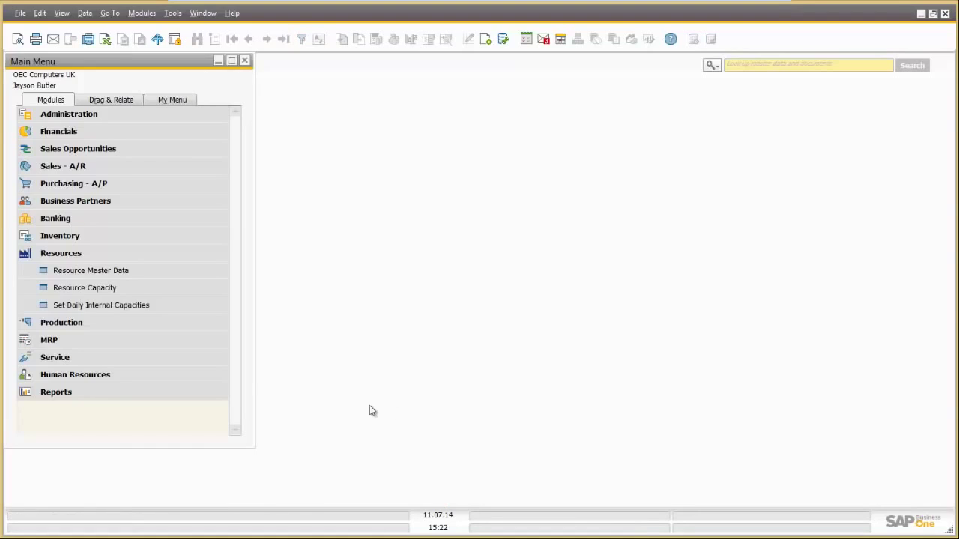
# Open a new Production Order form in the Production module
pyautogui.click(92, 322)
pyautogui.click(109, 305)
pyautogui.click(101, 307)
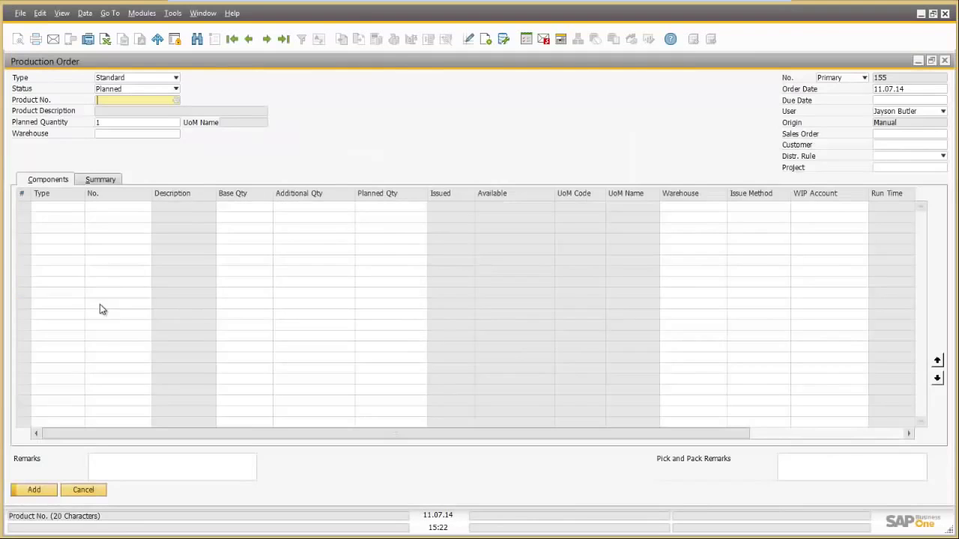
# Bring up the last production order for BOM, change its status to Released and save the update
pyautogui.click(284, 42)
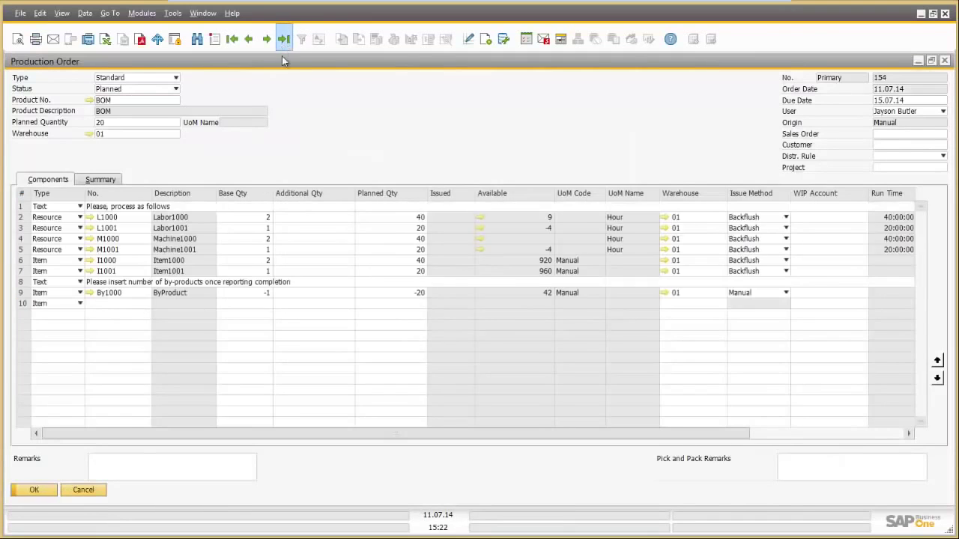
pyautogui.click(176, 90)
pyautogui.click(156, 110)
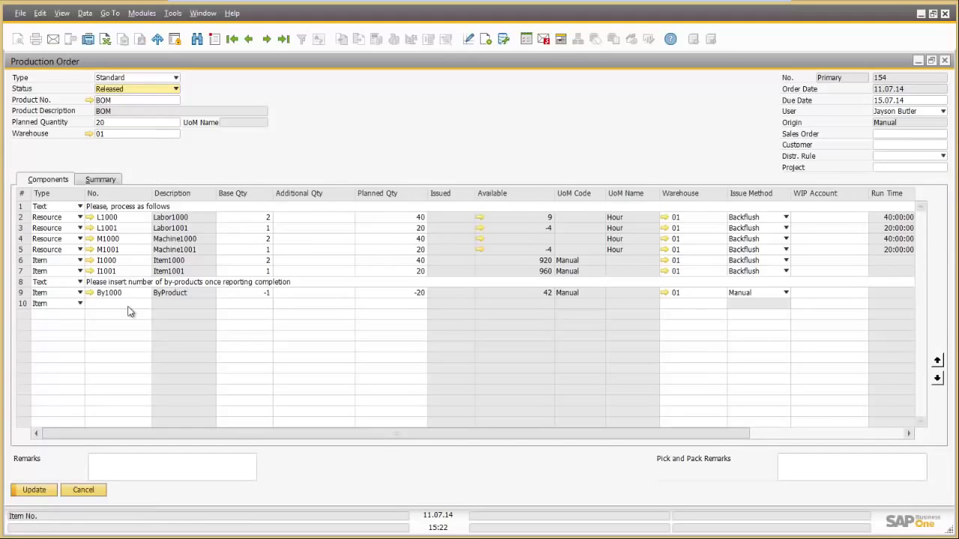
pyautogui.click(34, 490)
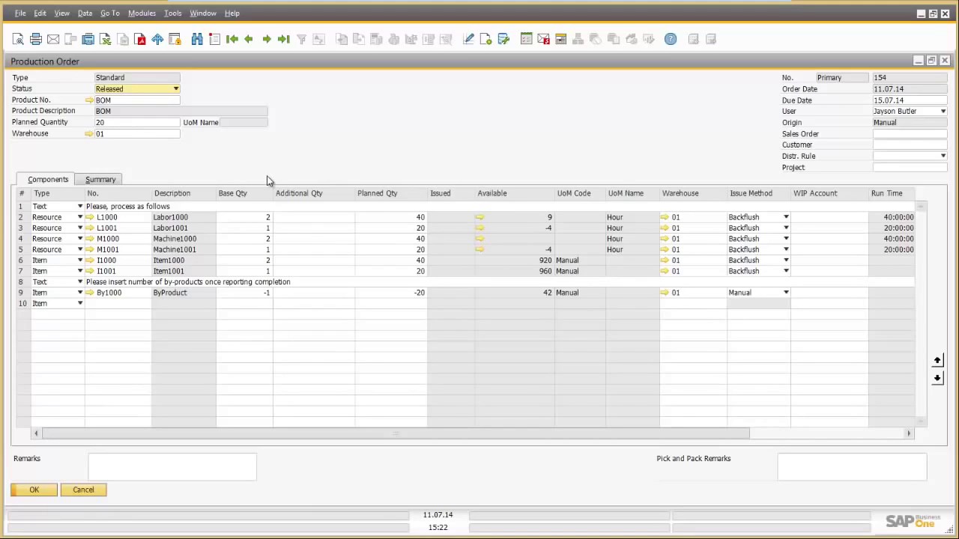
# Start Report Completion for the released production order and set the by-product By1000's receipt quantity to 22
pyautogui.rightClick(383, 166)
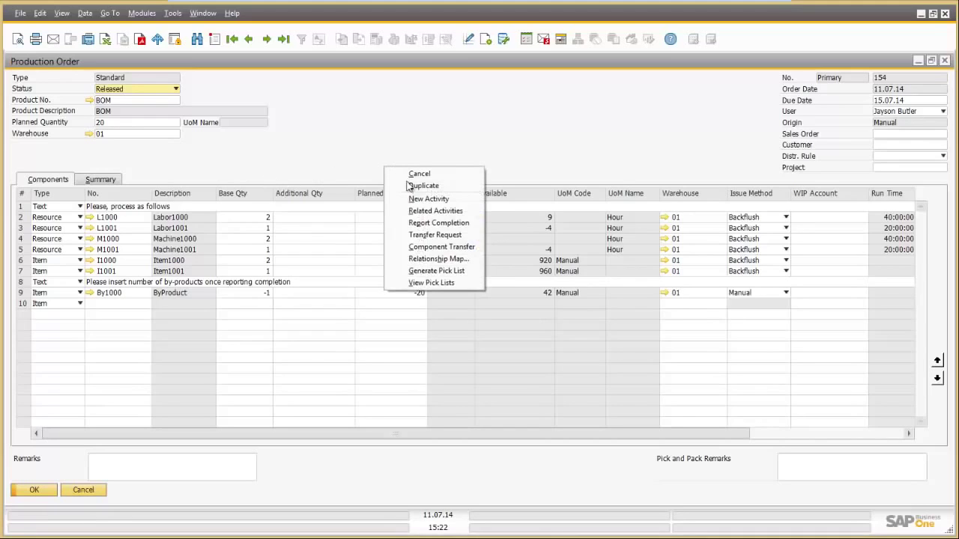
pyautogui.click(415, 223)
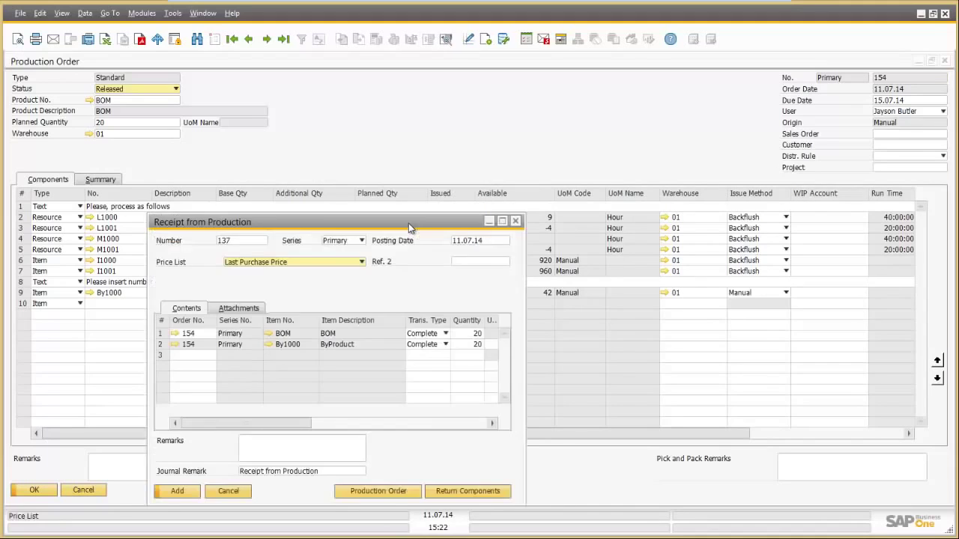
pyautogui.moveTo(367, 224); pyautogui.dragTo(379, 146)
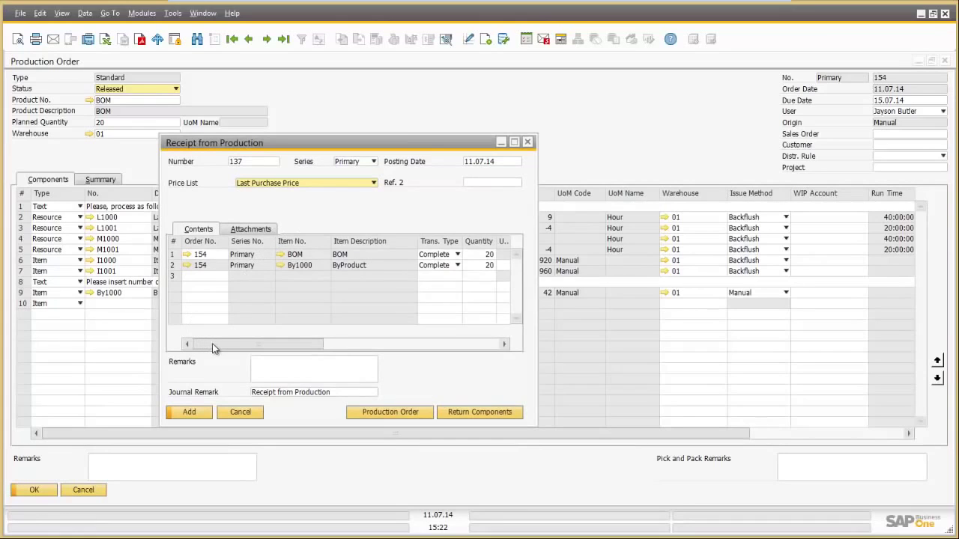
pyautogui.moveTo(208, 344)
pyautogui.mouseDown()
pyautogui.moveTo(226, 344)
pyautogui.moveTo(217, 344)
pyautogui.mouseUp()
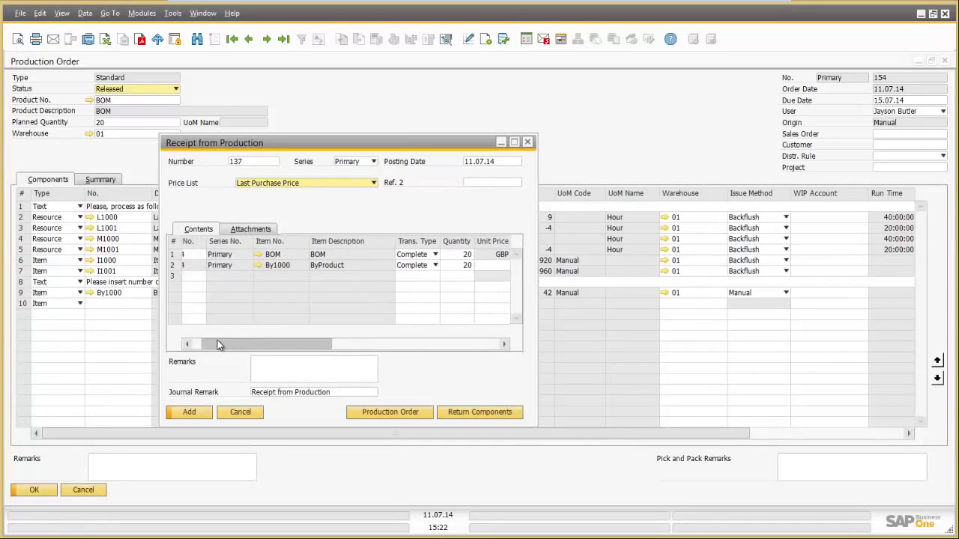
pyautogui.click(458, 268)
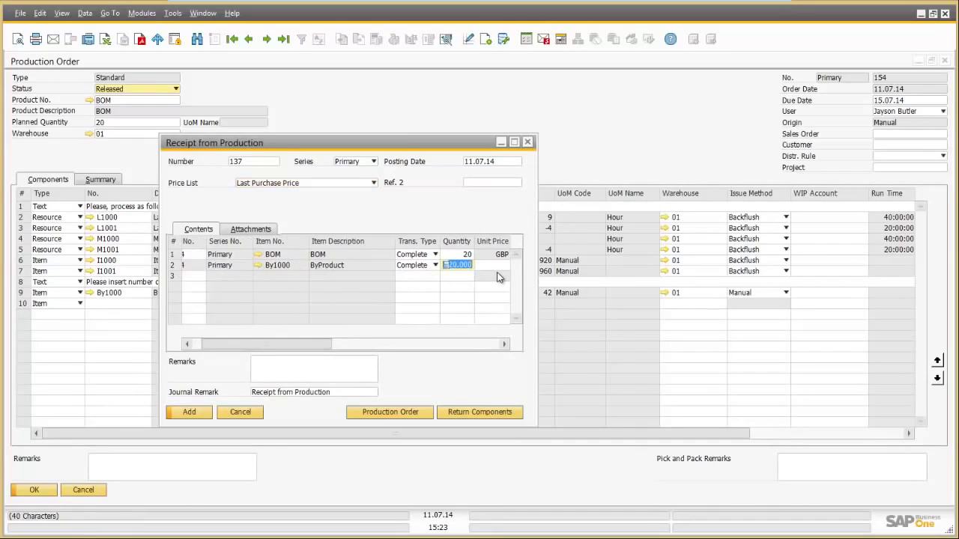
pyautogui.write('22')
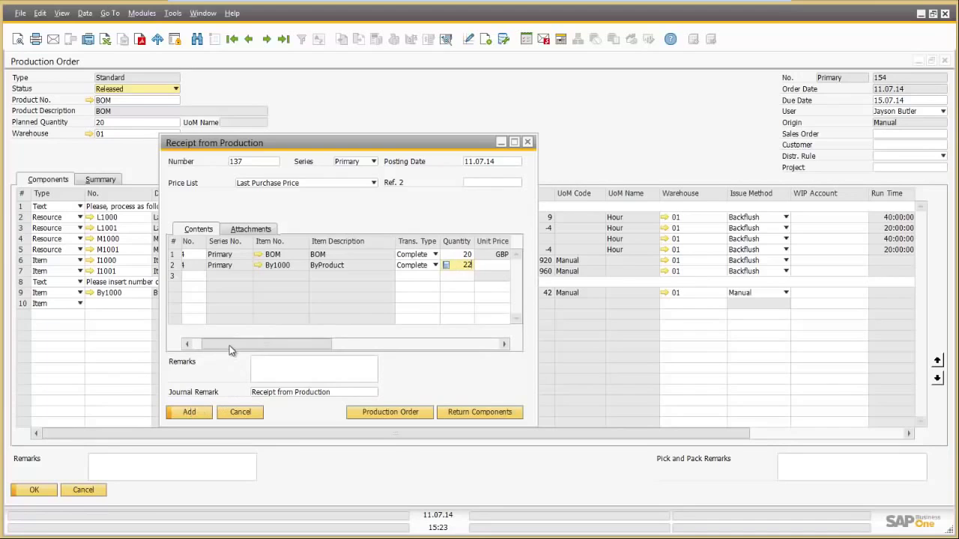
# Add the Receipt from Production, confirming that it cannot be changed, and close the receipt and production order windows
pyautogui.moveTo(229, 345); pyautogui.dragTo(266, 349)
pyautogui.click(189, 412)
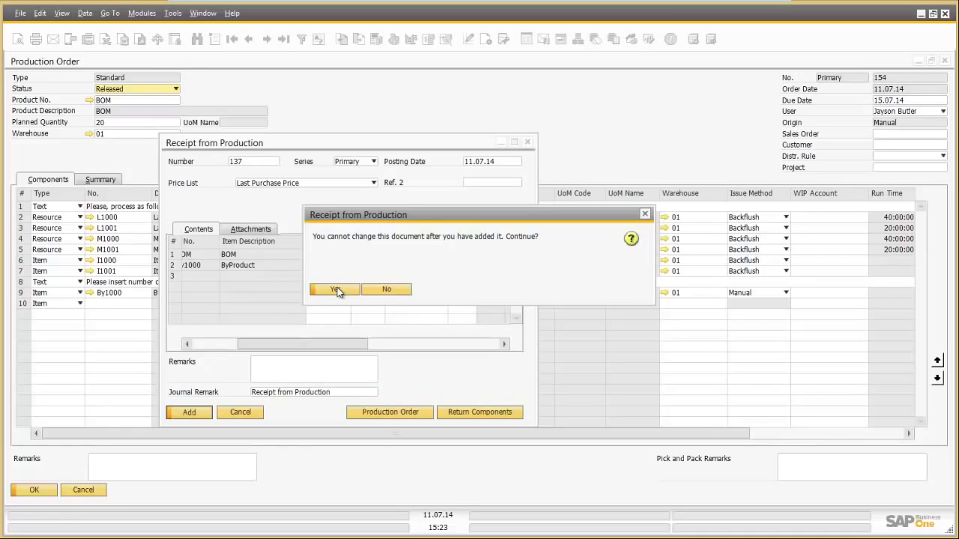
pyautogui.click(336, 289)
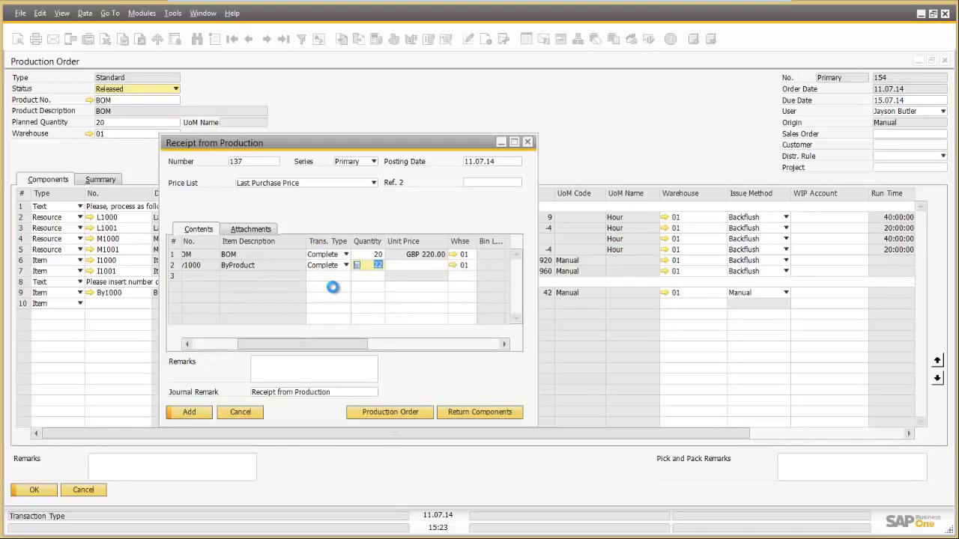
pyautogui.click(241, 412)
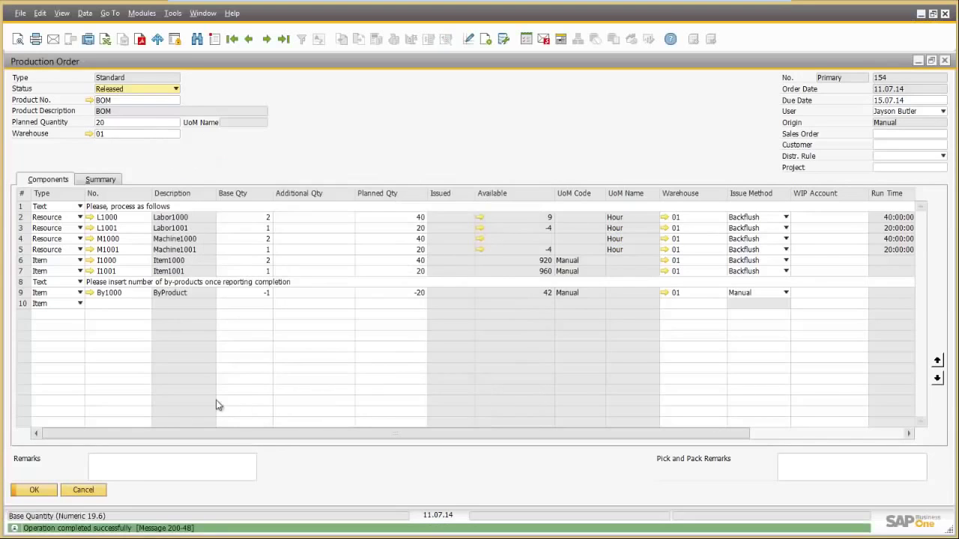
pyautogui.click(83, 490)
# Check the Consumed capacity of the warehouse 01 resources in Resource Capacity and close the window
pyautogui.click(85, 250)
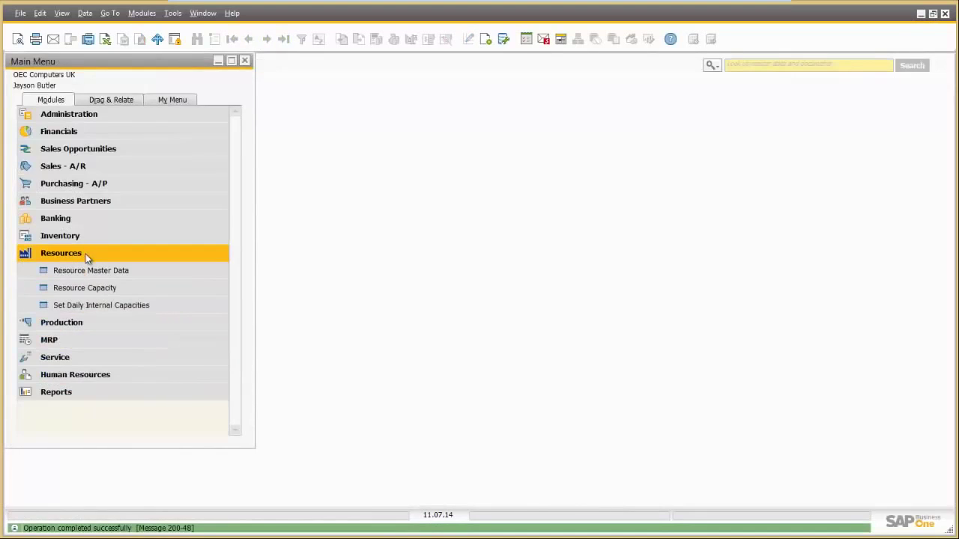
pyautogui.click(78, 289)
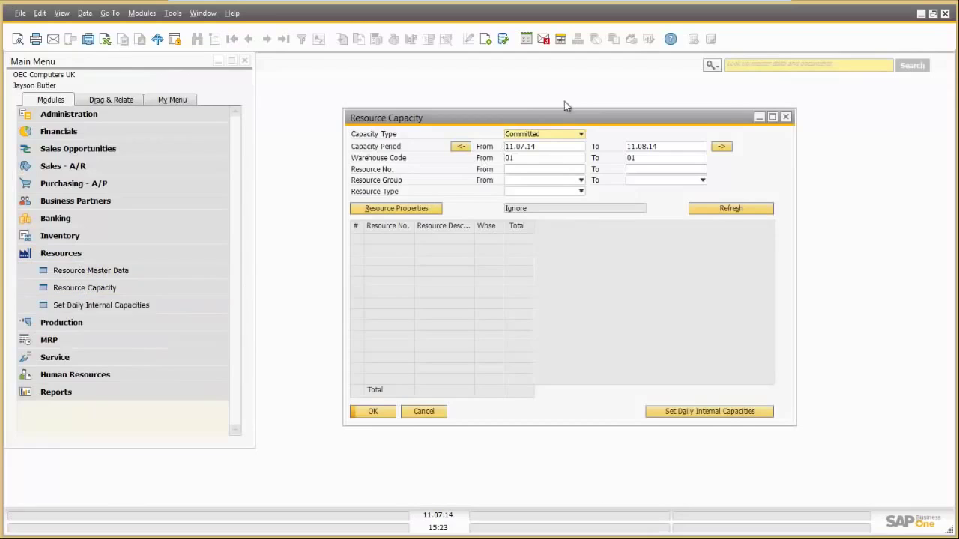
pyautogui.click(556, 132)
pyautogui.click(534, 165)
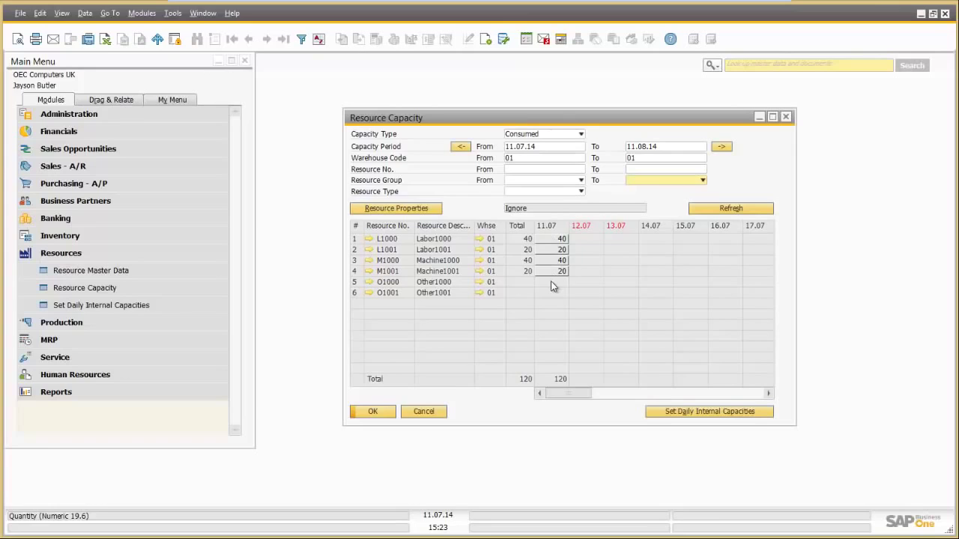
pyautogui.click(416, 412)
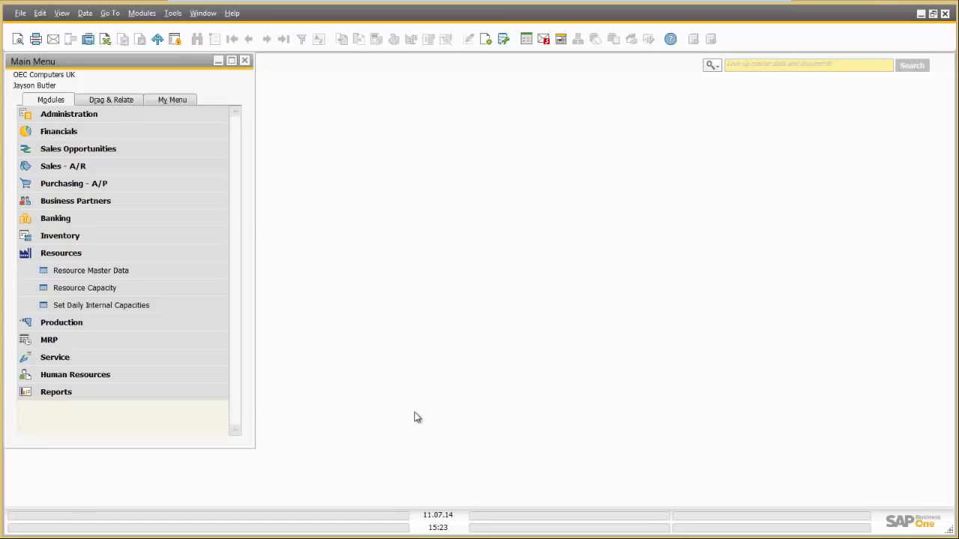
# Reopen the last production order for BOM, set its status to Closed and save the update
pyautogui.click(65, 322)
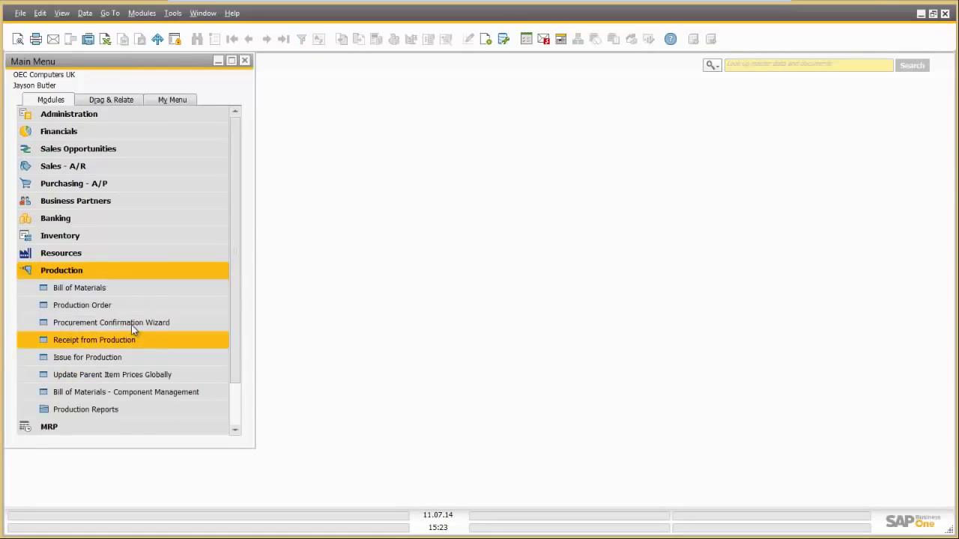
pyautogui.click(106, 306)
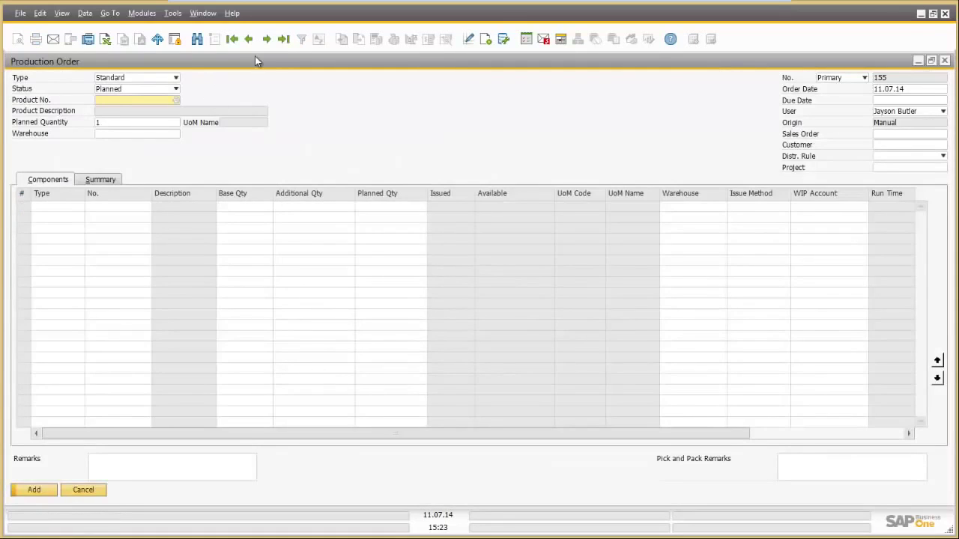
pyautogui.click(281, 39)
pyautogui.rightClick(274, 149)
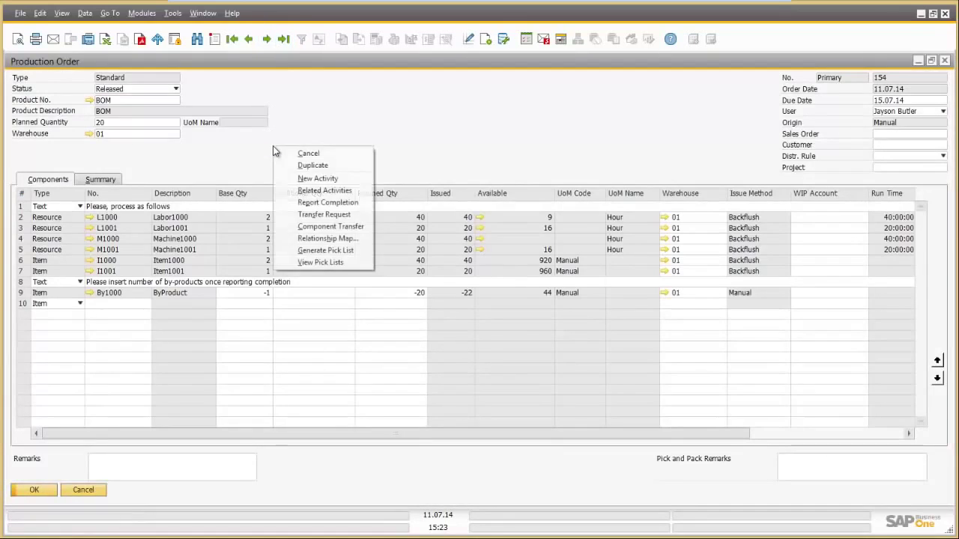
pyautogui.click(176, 90)
pyautogui.click(155, 111)
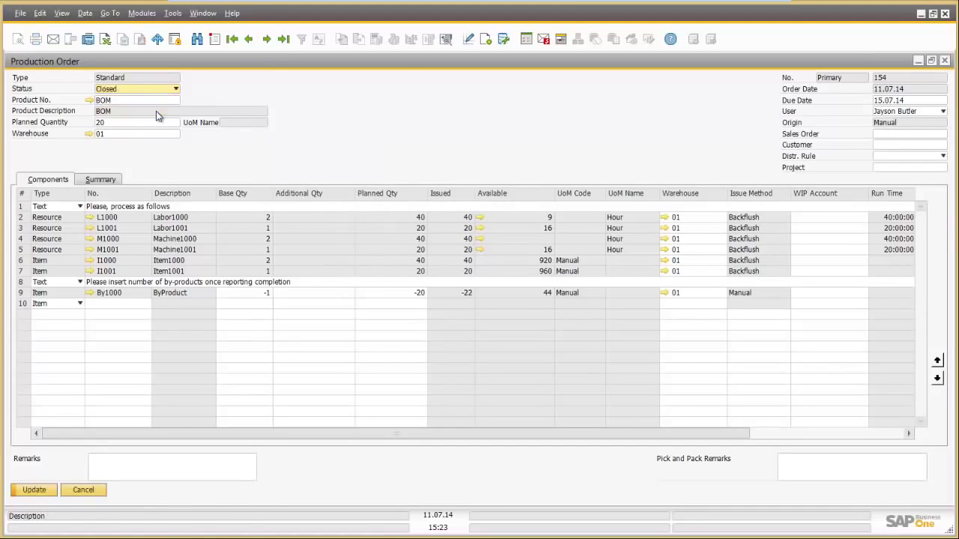
pyautogui.click(28, 489)
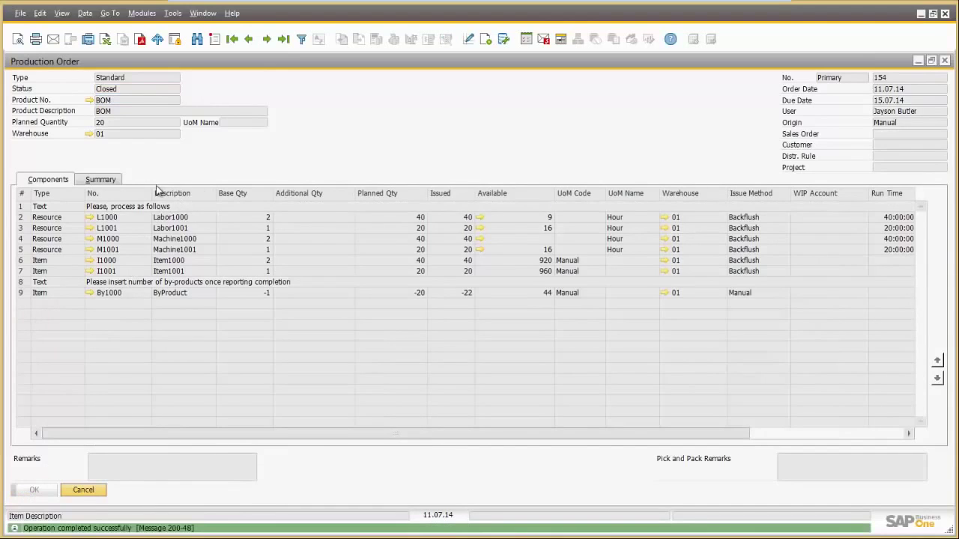
# Review the closed order's cost summary, open its linked journal entry and restore the maximized windows
pyautogui.click(99, 180)
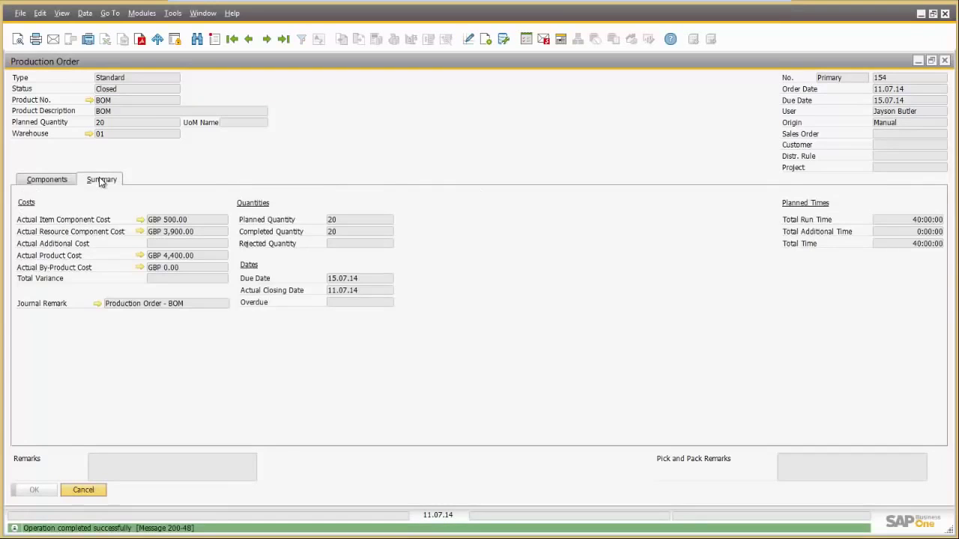
pyautogui.click(97, 305)
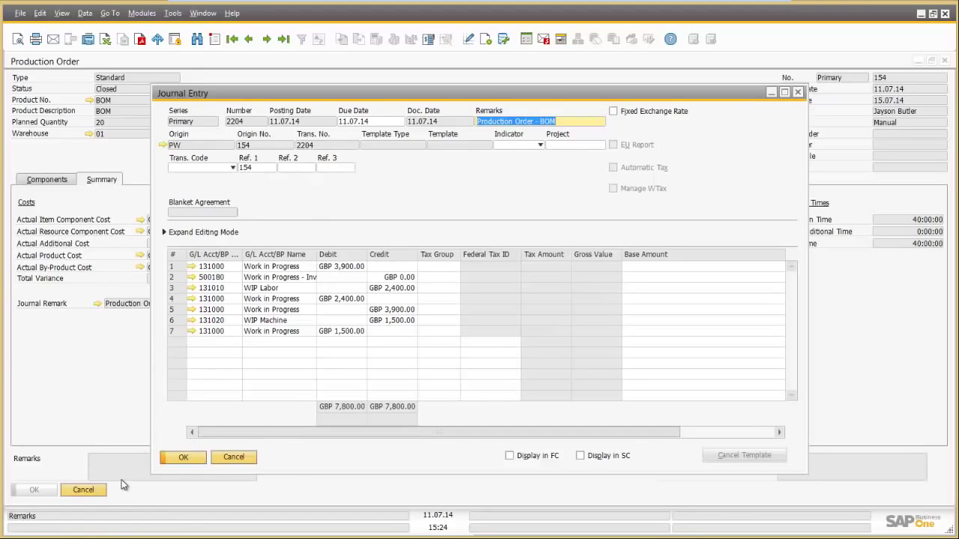
pyautogui.click(255, 87)
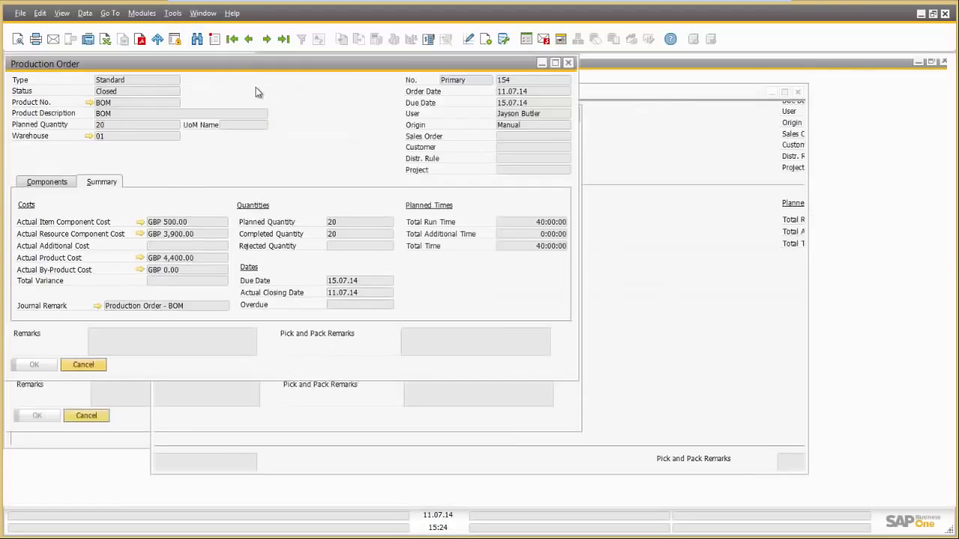
# Open G/L Account Determination in the financial setup and show the account settings for resources
pyautogui.click(105, 113)
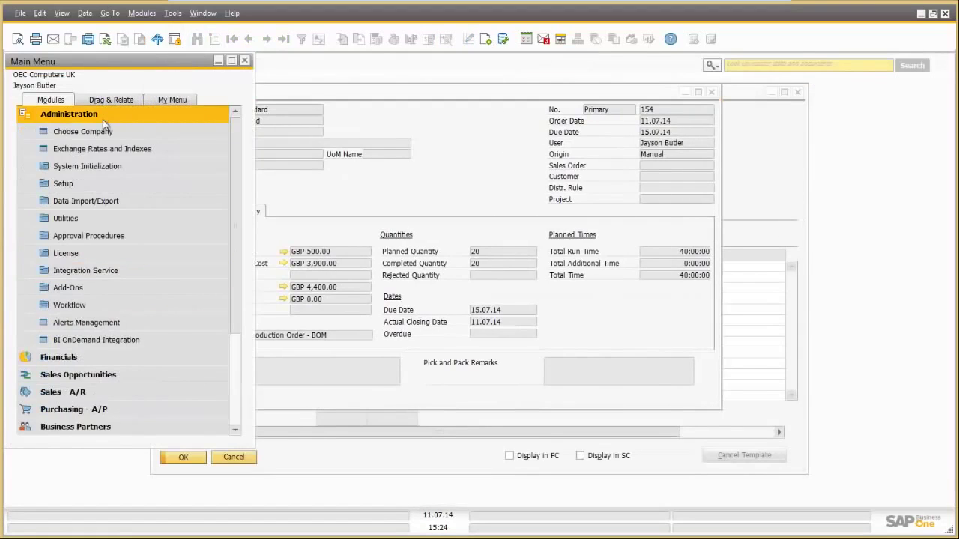
pyautogui.click(94, 185)
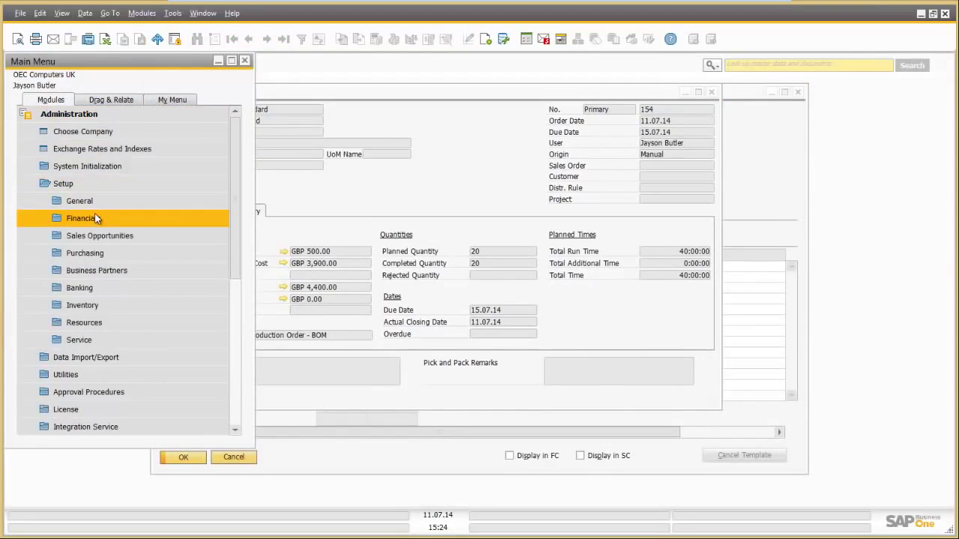
pyautogui.click(98, 218)
pyautogui.click(112, 252)
pyautogui.click(127, 271)
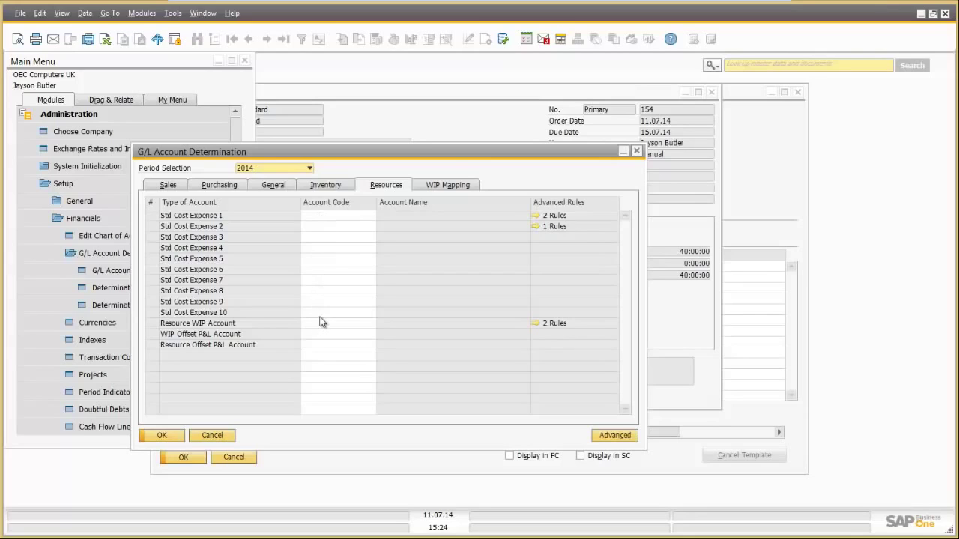
# Examine the advanced determination rules for resources and the WIP Mapping accounts, closing both windows without changes
pyautogui.click(613, 435)
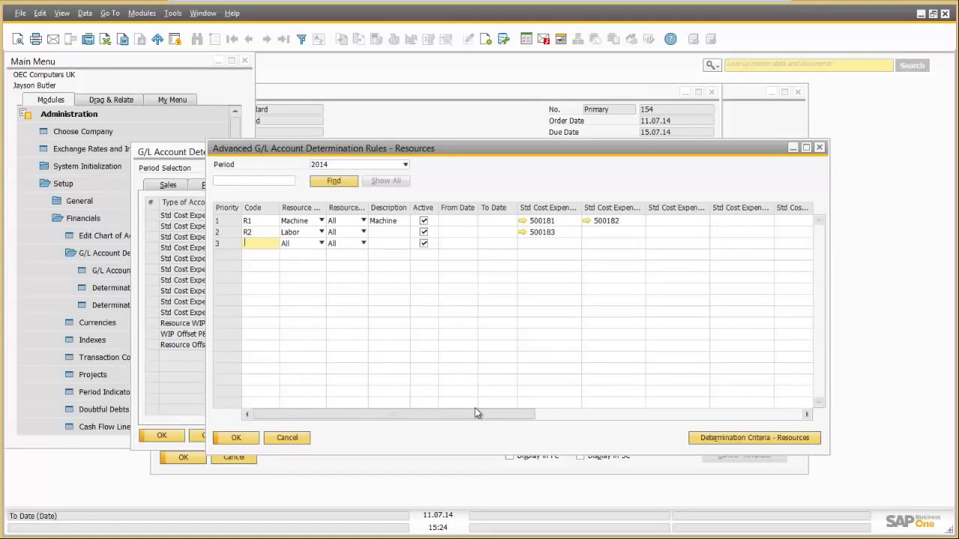
pyautogui.moveTo(469, 411); pyautogui.dragTo(599, 427)
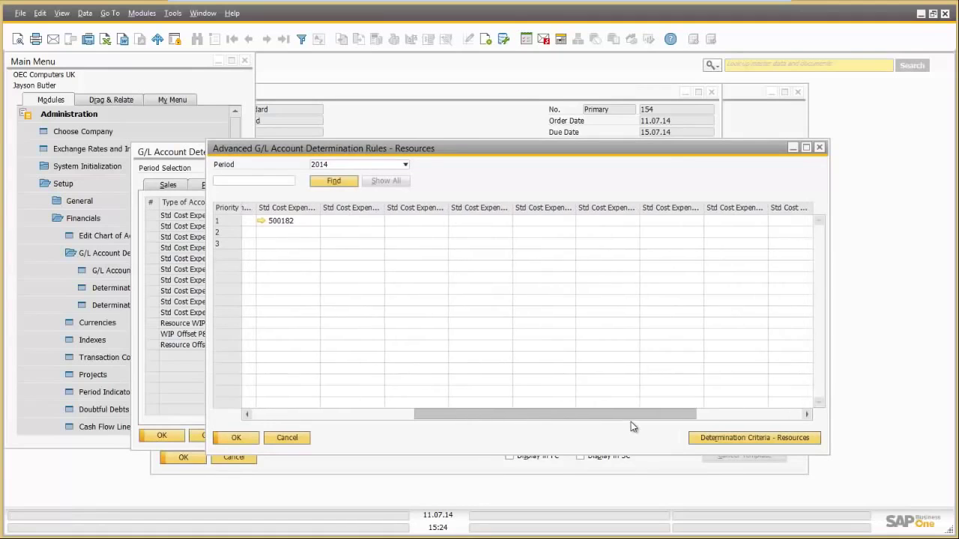
pyautogui.moveTo(632, 414); pyautogui.dragTo(398, 402)
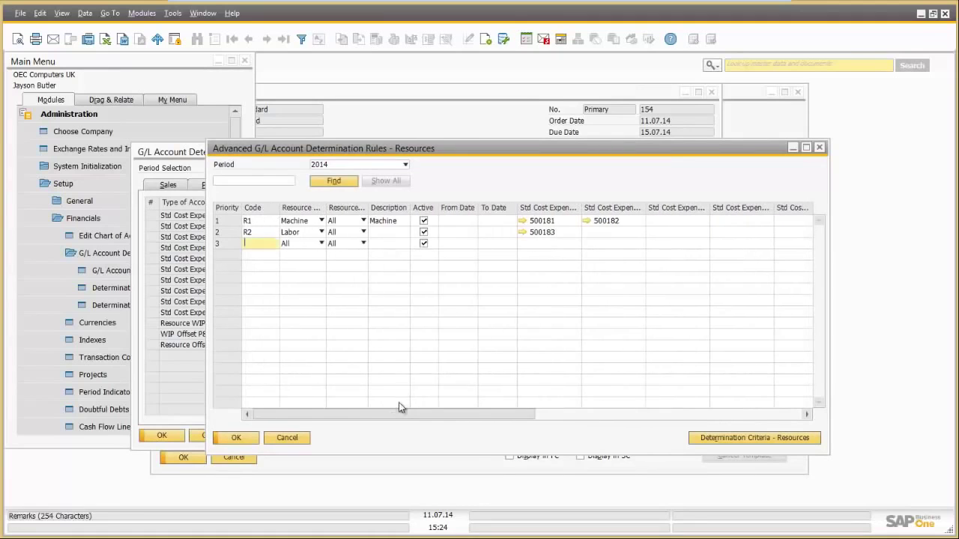
pyautogui.click(288, 438)
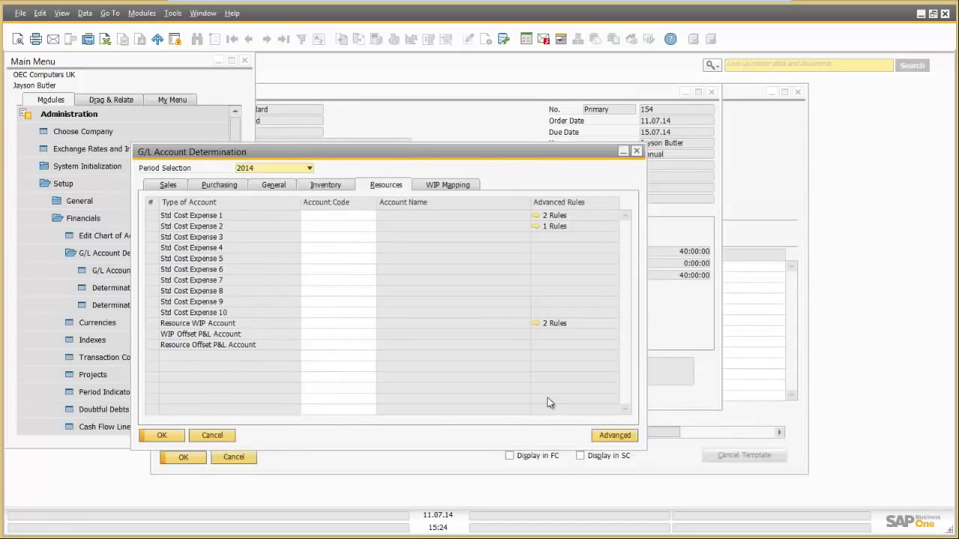
pyautogui.click(451, 186)
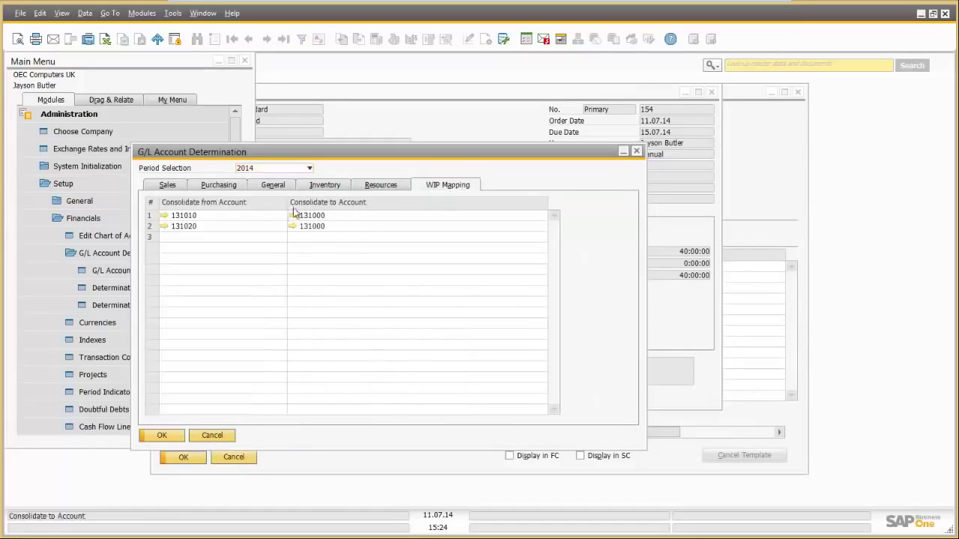
pyautogui.click(212, 438)
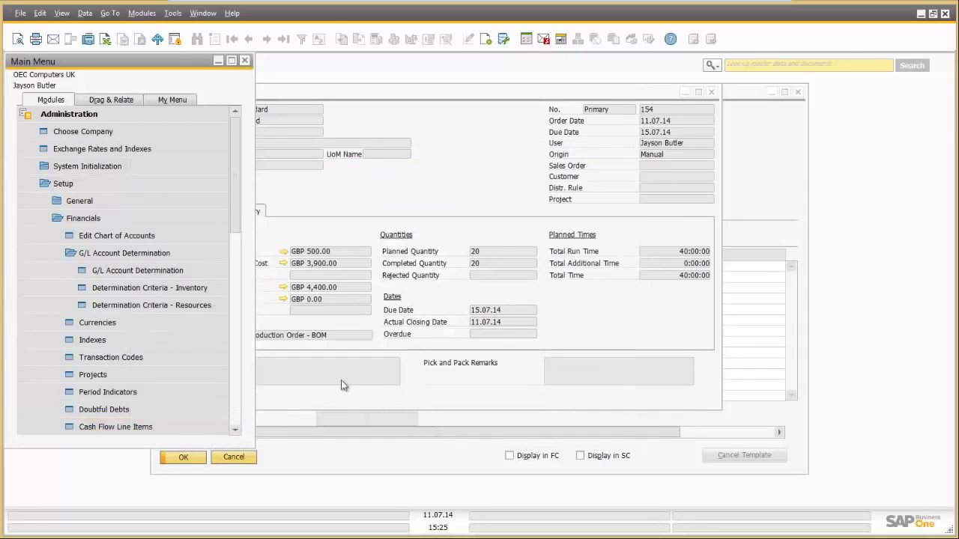
# Close the production order and its journal entry
pyautogui.click(371, 382)
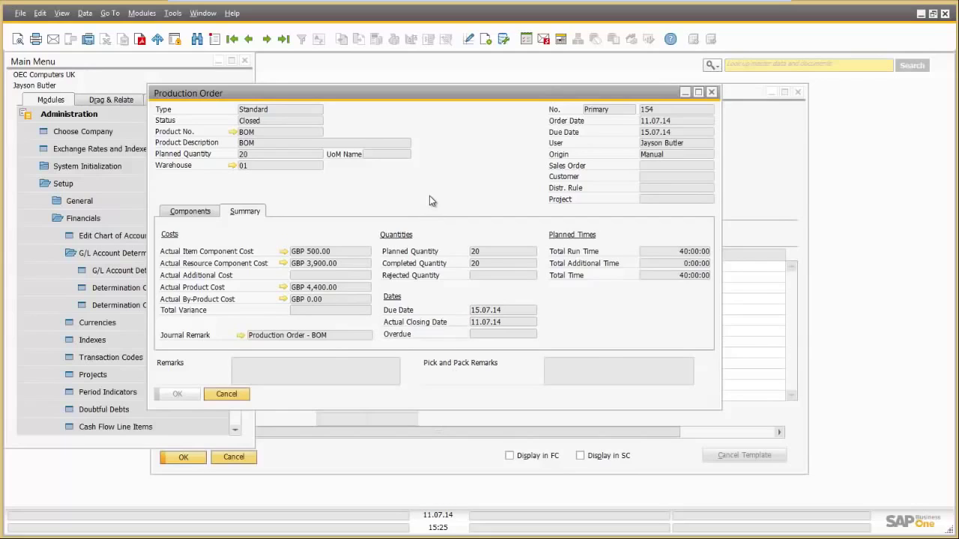
pyautogui.click(238, 394)
pyautogui.click(241, 458)
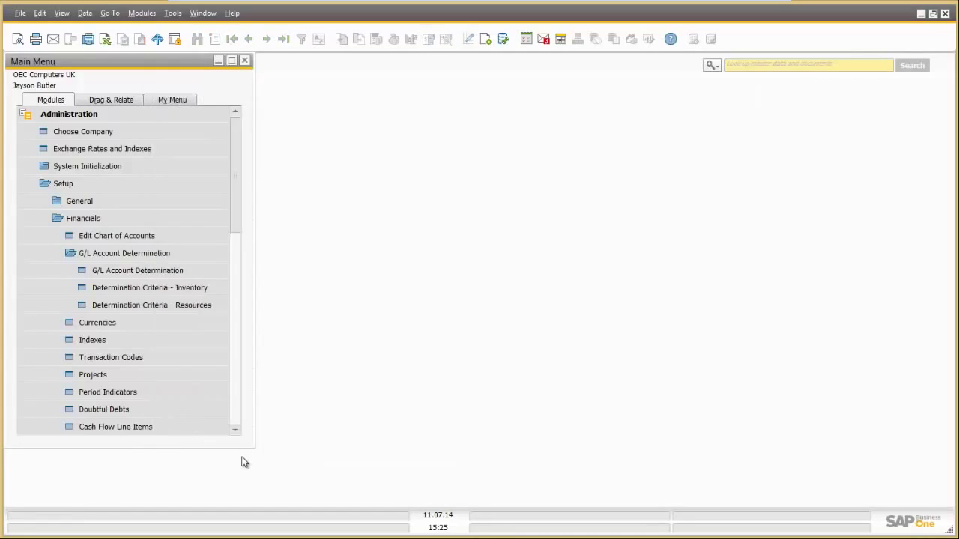